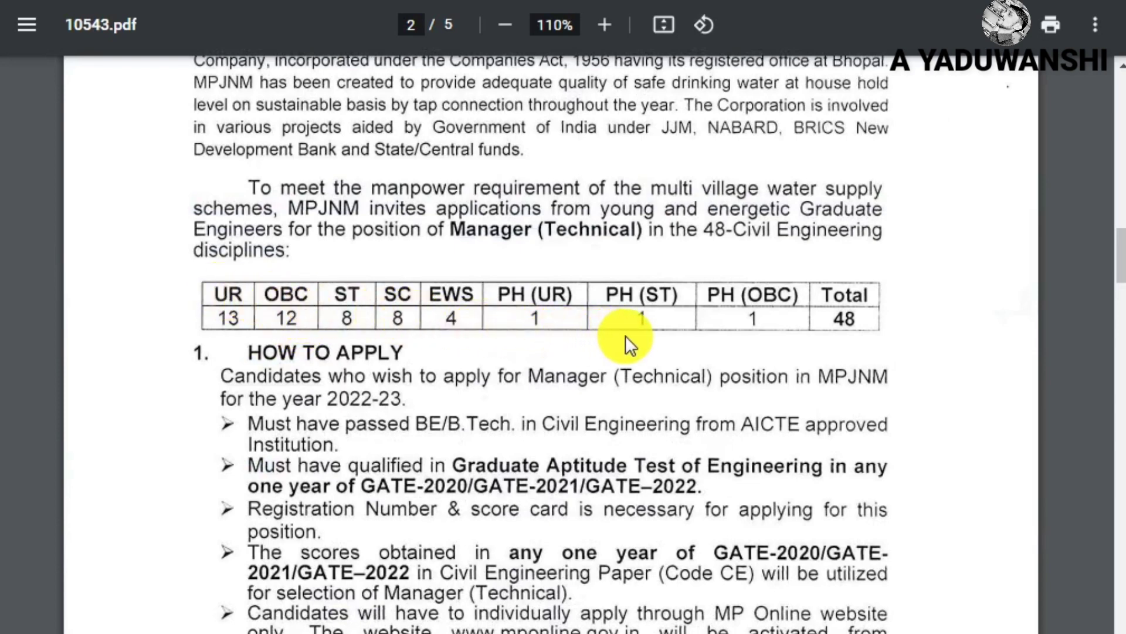
Scroll the advertisement PDF down to the Important Dates and back up to page 1
scroll(487, 369, "down", 15)
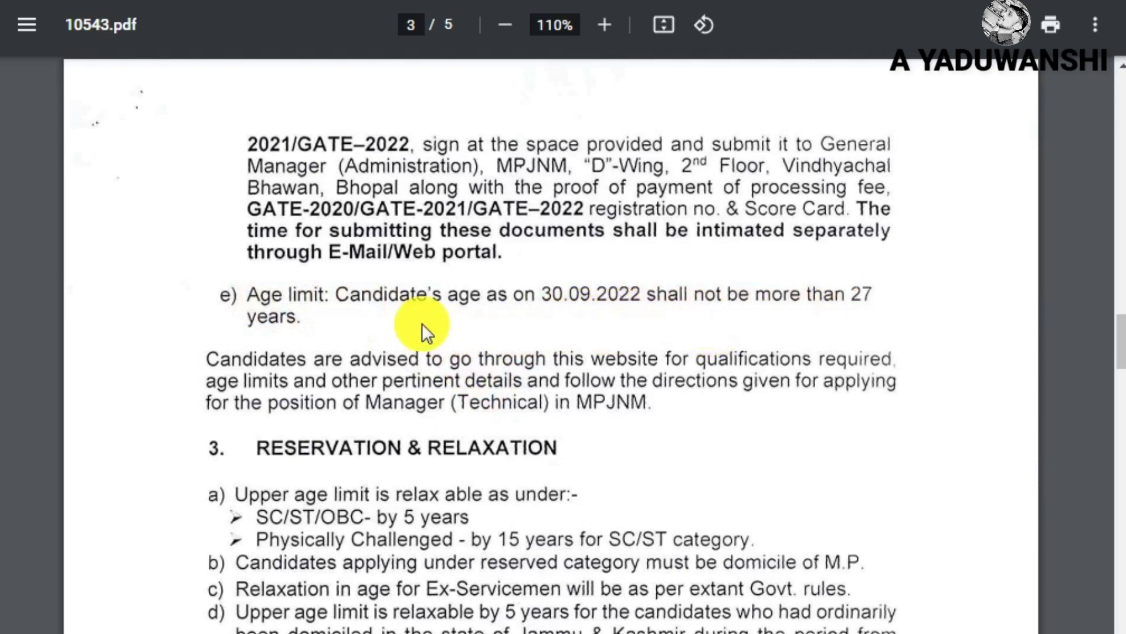
scroll(455, 314, "down", 20)
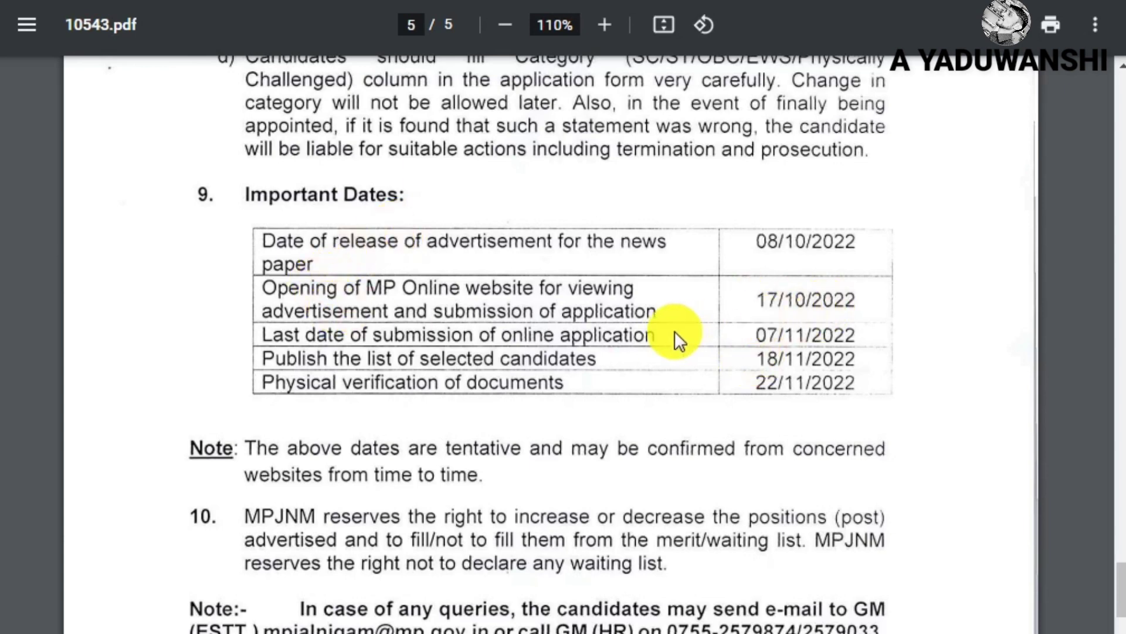
scroll(554, 314, "down", 10)
scroll(540, 311, "up", 20)
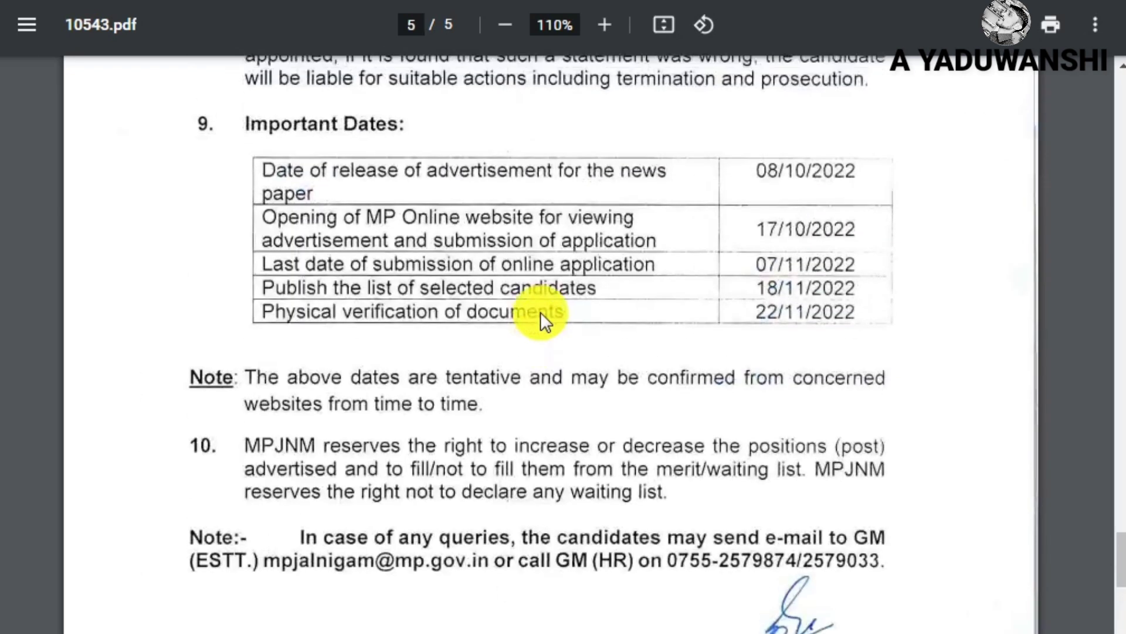
scroll(540, 312, "up", 12)
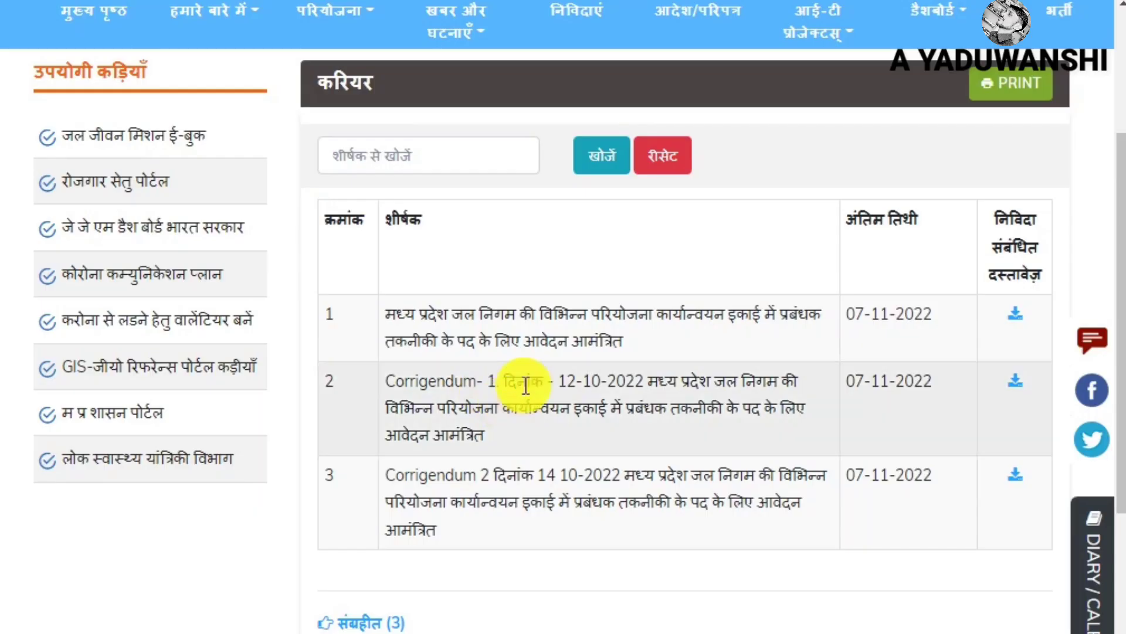
scroll(529, 352, "up", 4)
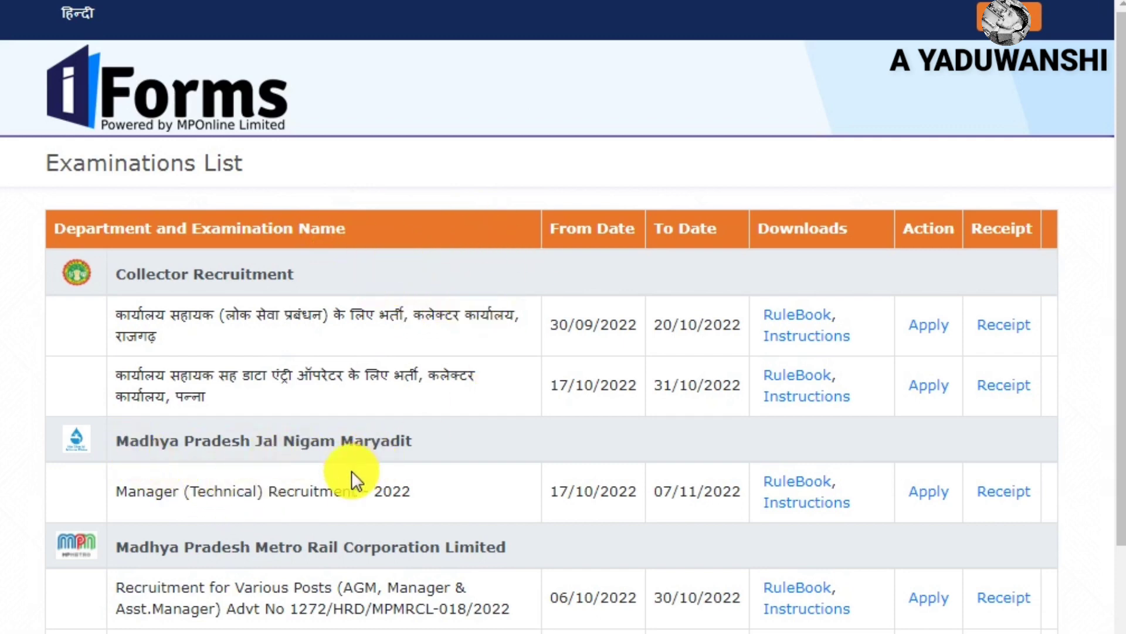
Apply for Manager (Technical) Recruitment - 2022, which opens 17/10/2022
left_click_drag(103, 497, 249, 504)
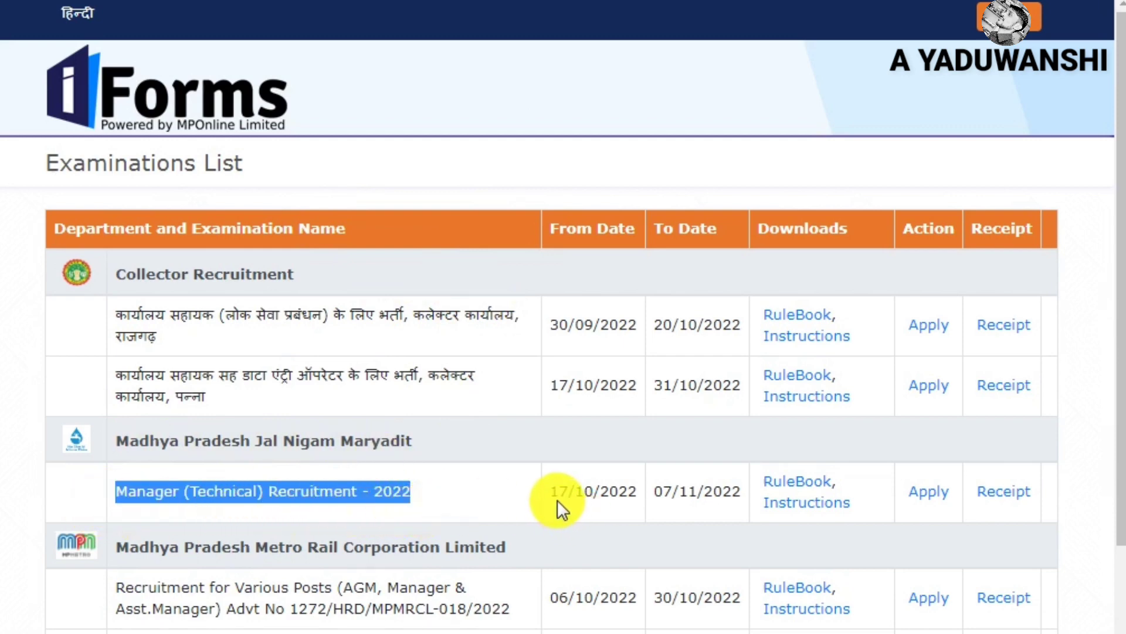
left_click_drag(553, 495, 657, 505)
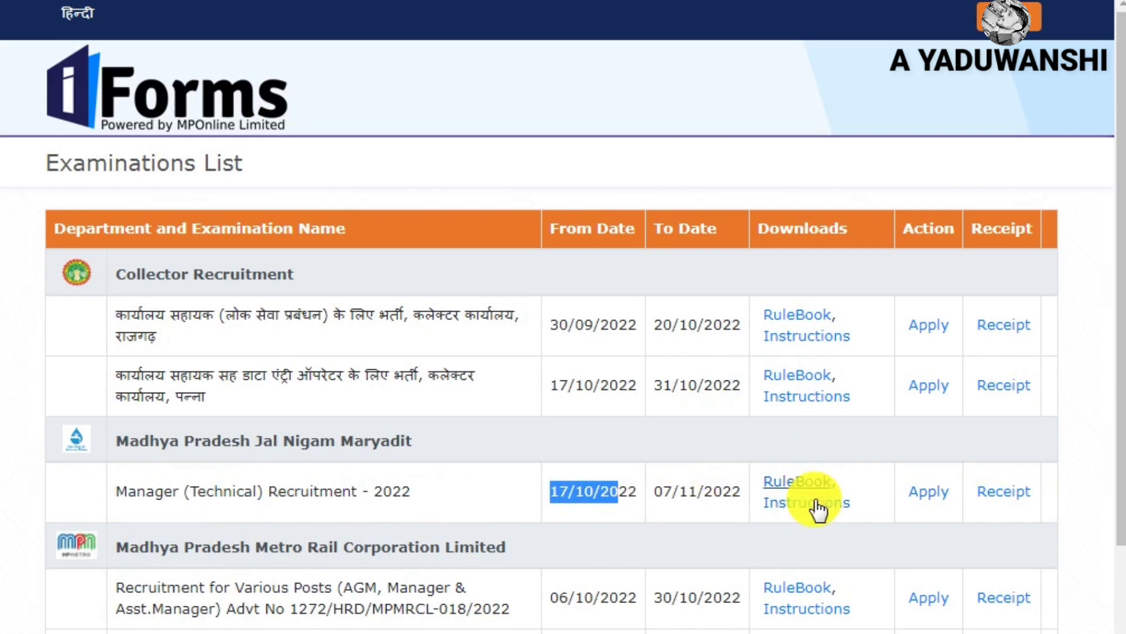
left_click(929, 492)
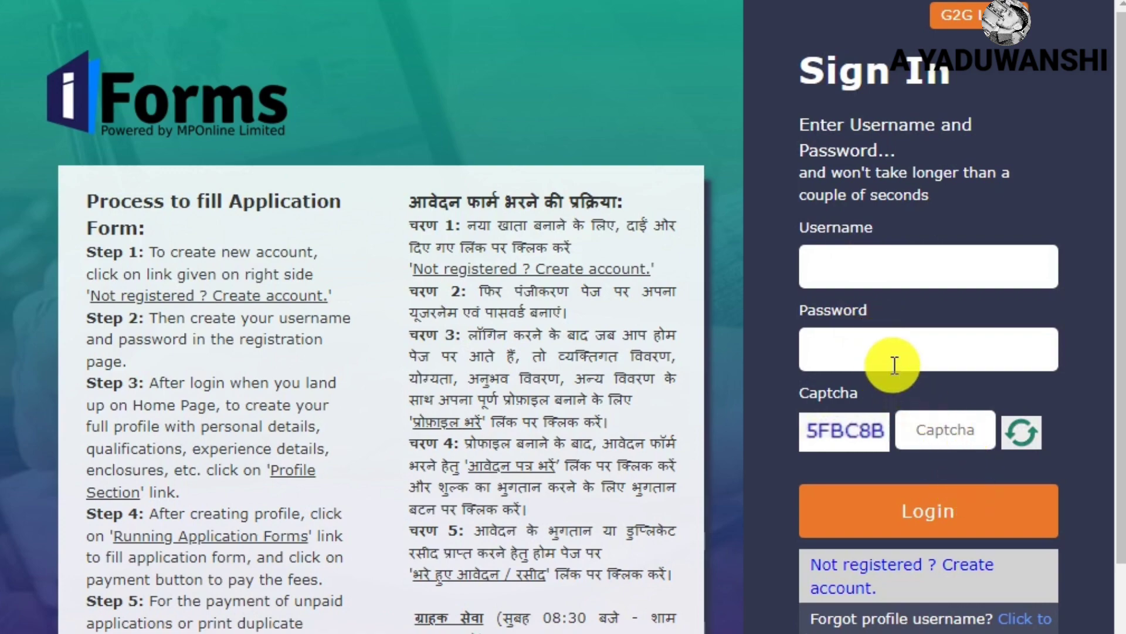
Choose 'Not registered ? Create account.' on the Sign In page
scroll(895, 365, "down", 2)
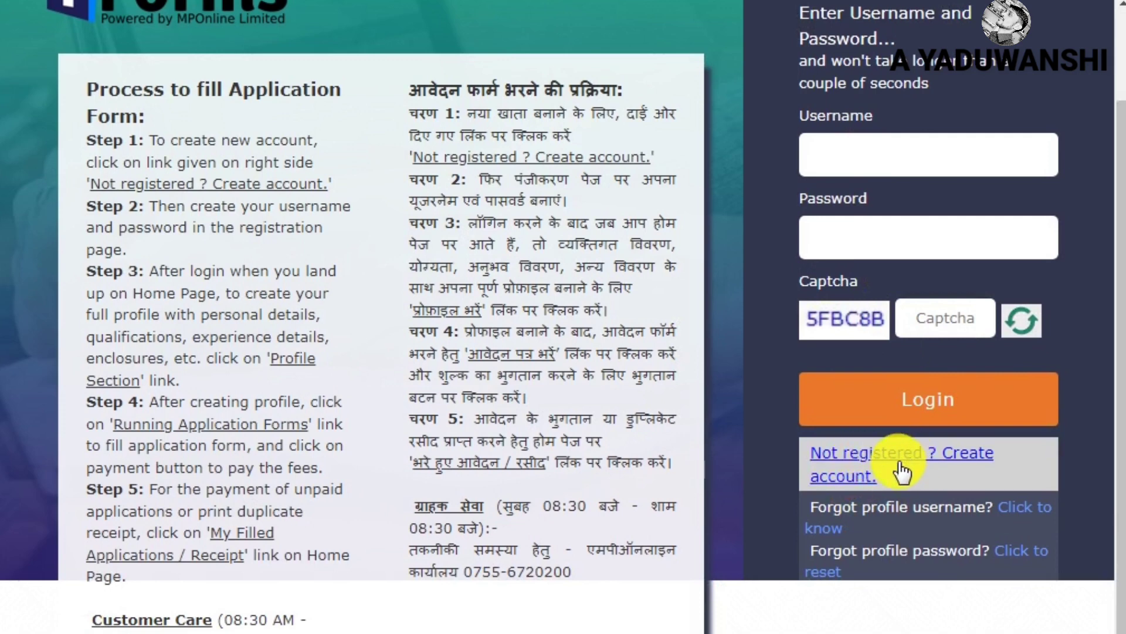
left_click(863, 462)
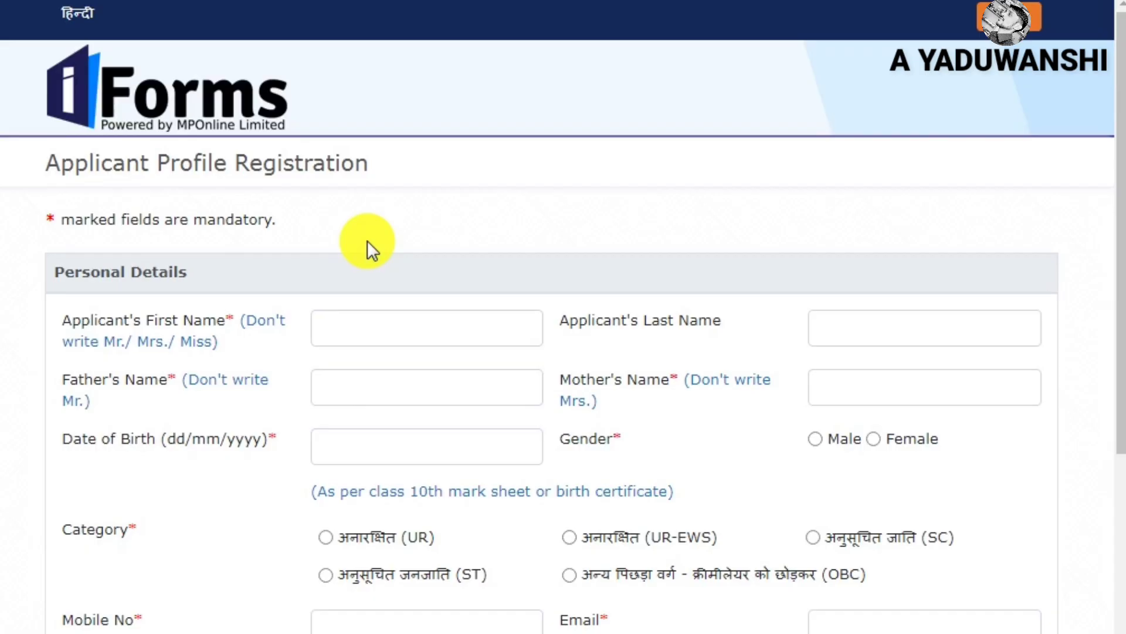
Enter the applicant's first and last name and bring the birth-date calendar to 2017
scroll(367, 241, "down", 2)
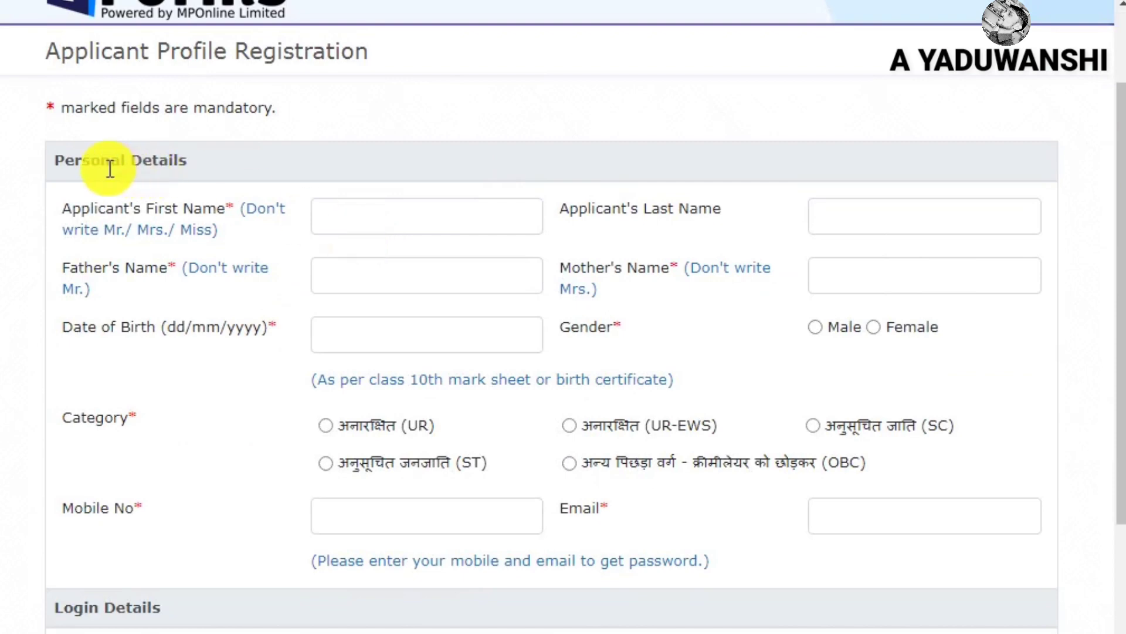
left_click(475, 207)
double_click(475, 207)
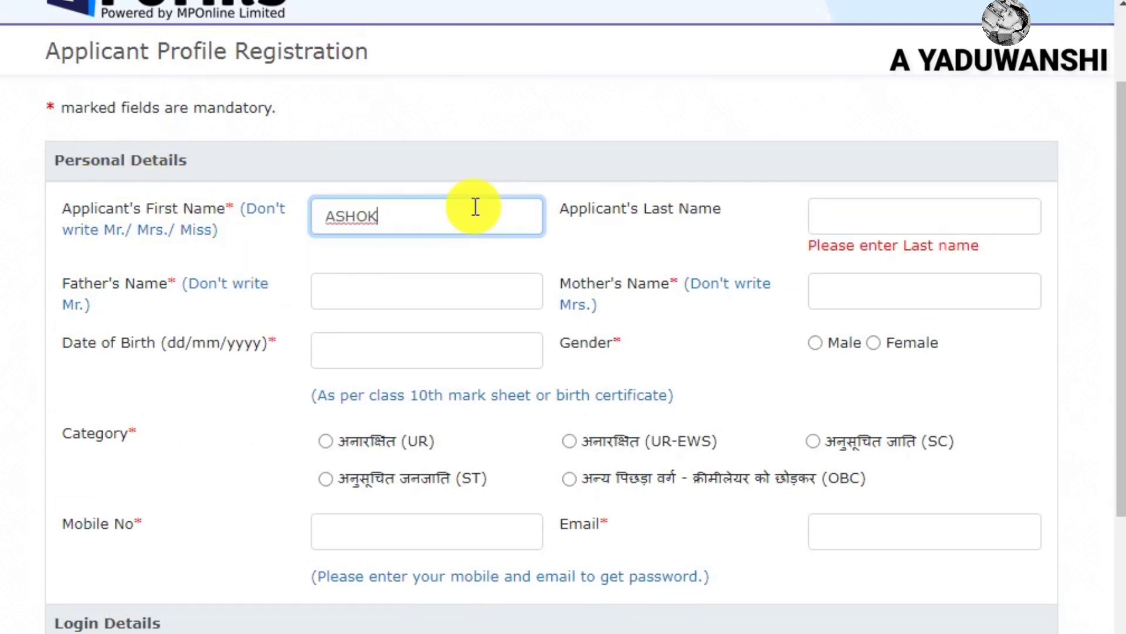
left_click(933, 214)
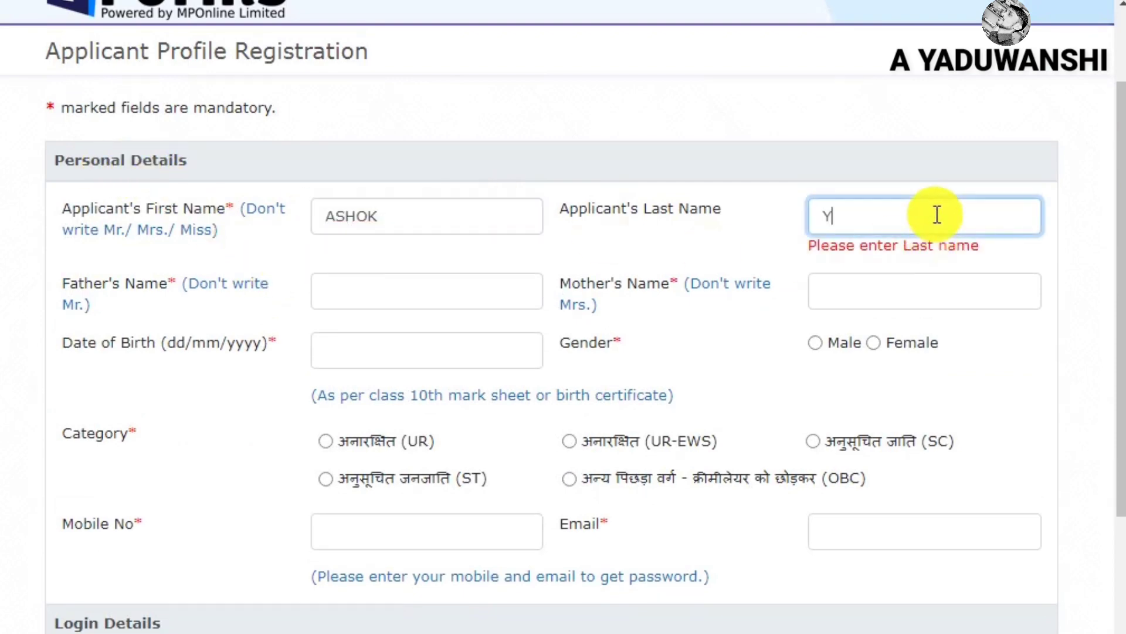
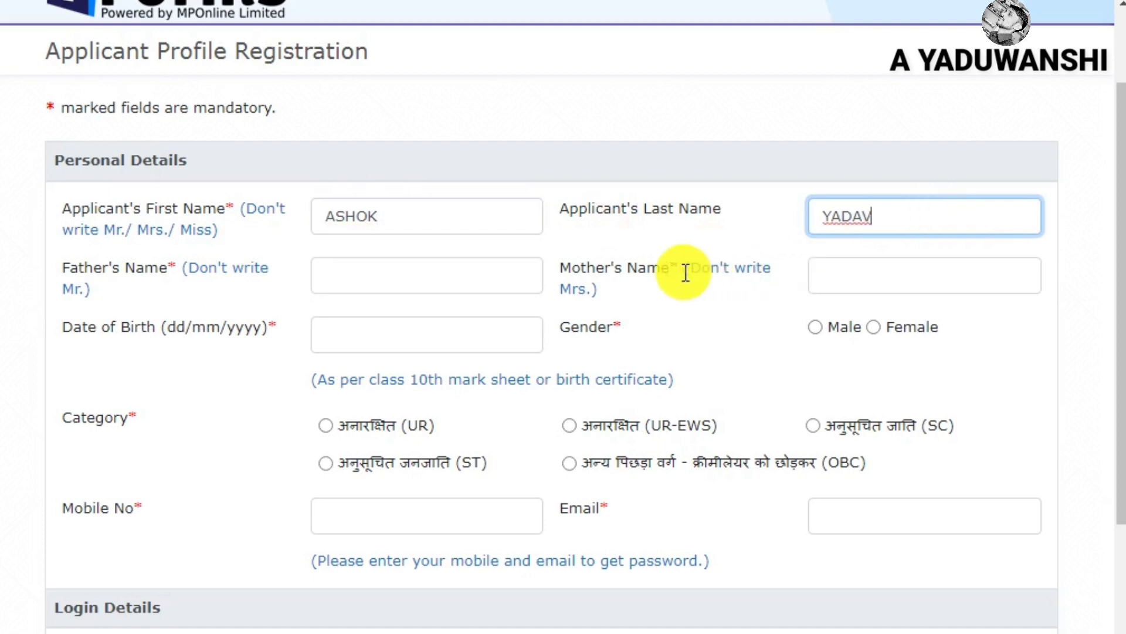
left_click(472, 272)
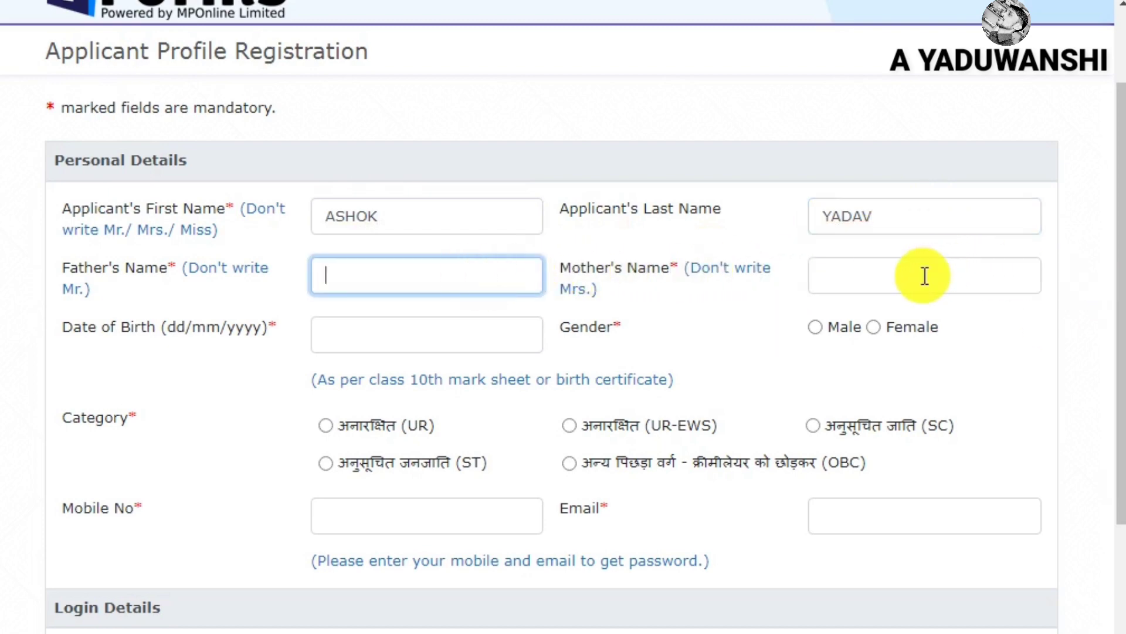
left_click(925, 272)
left_click(365, 352)
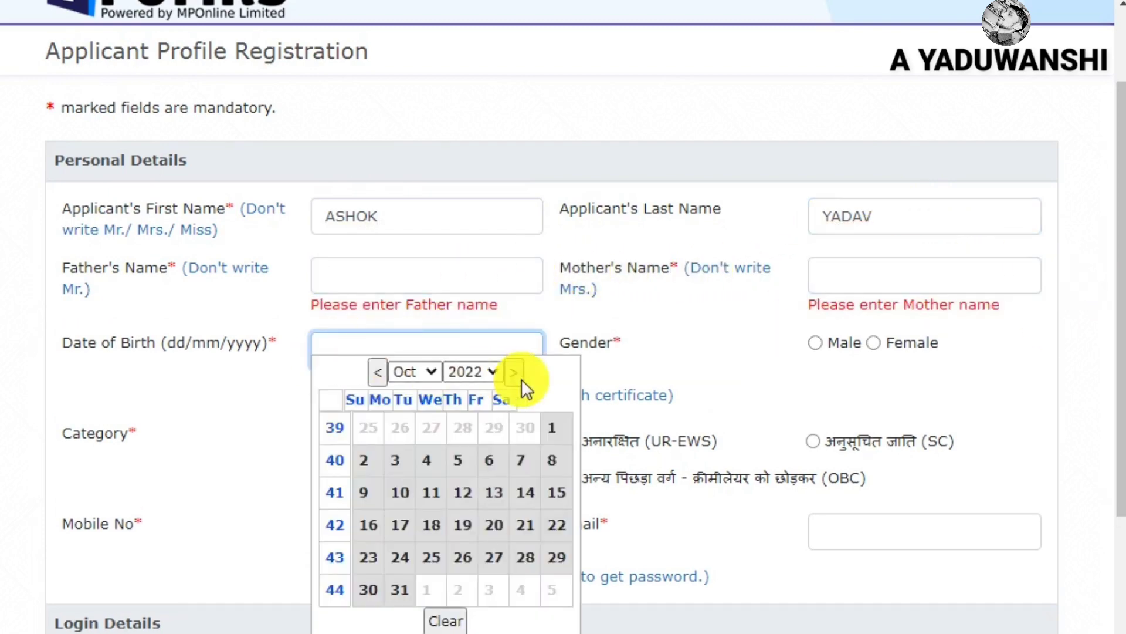
left_click(486, 372)
left_click(470, 264)
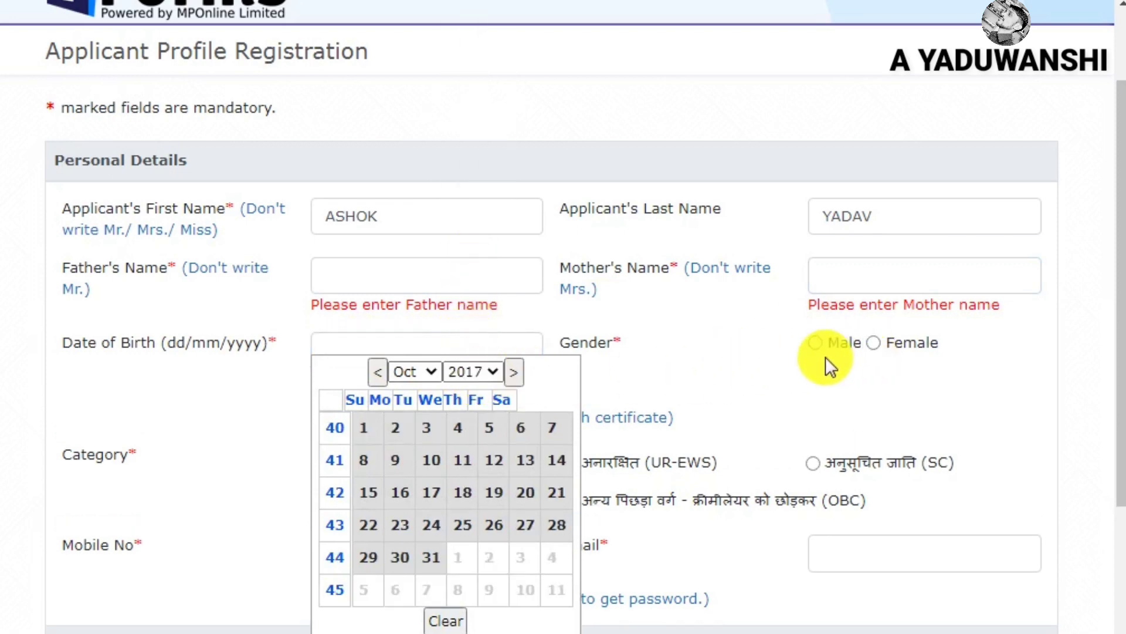
Set gender to Male and category to OBC, passing through the mobile and e-mail fields
left_click(445, 621)
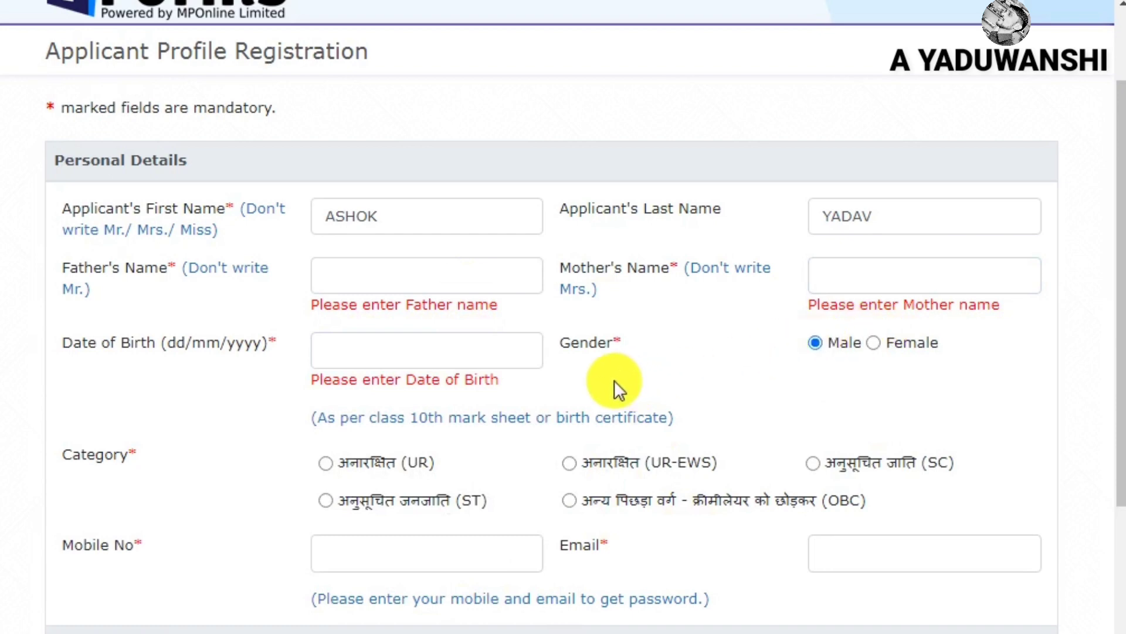
scroll(614, 380, "down", 5)
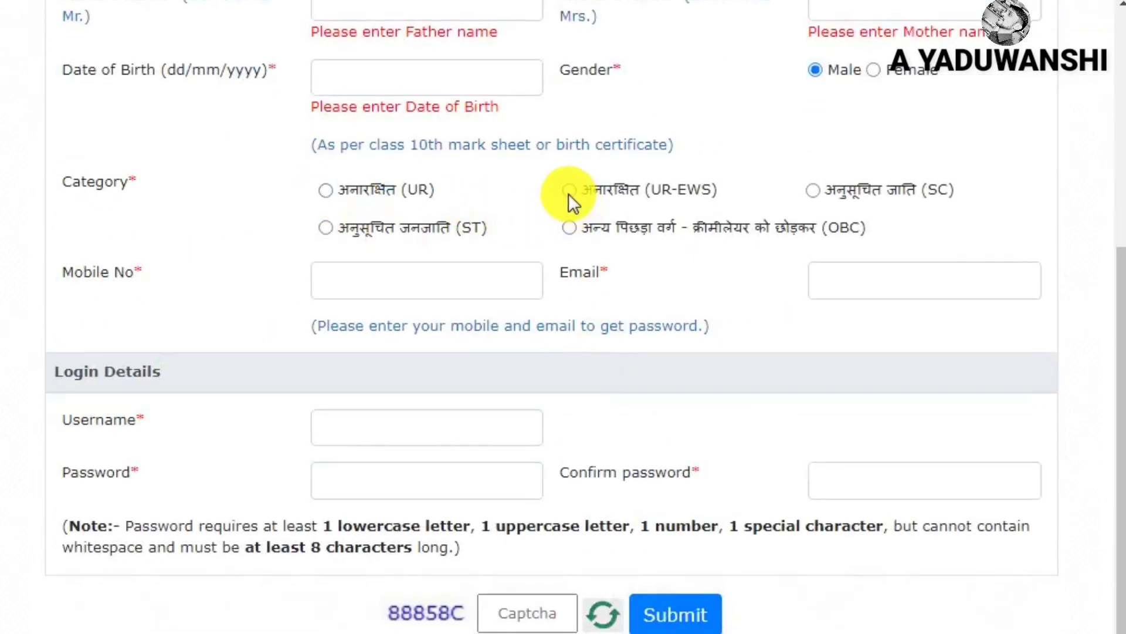
left_click(569, 227)
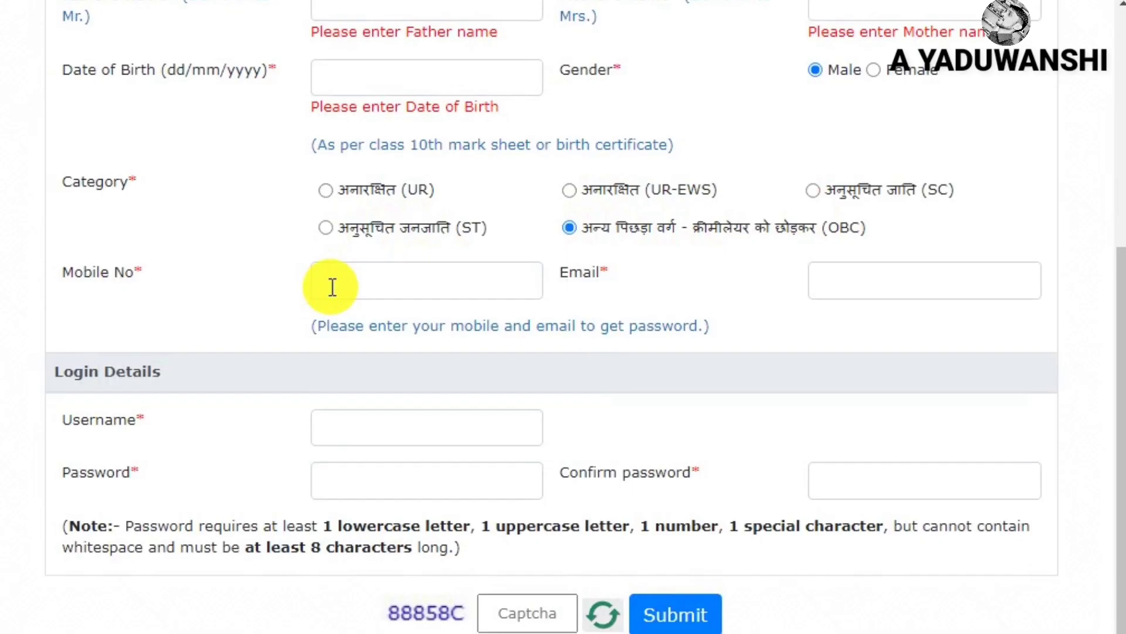
left_click(382, 291)
left_click(838, 279)
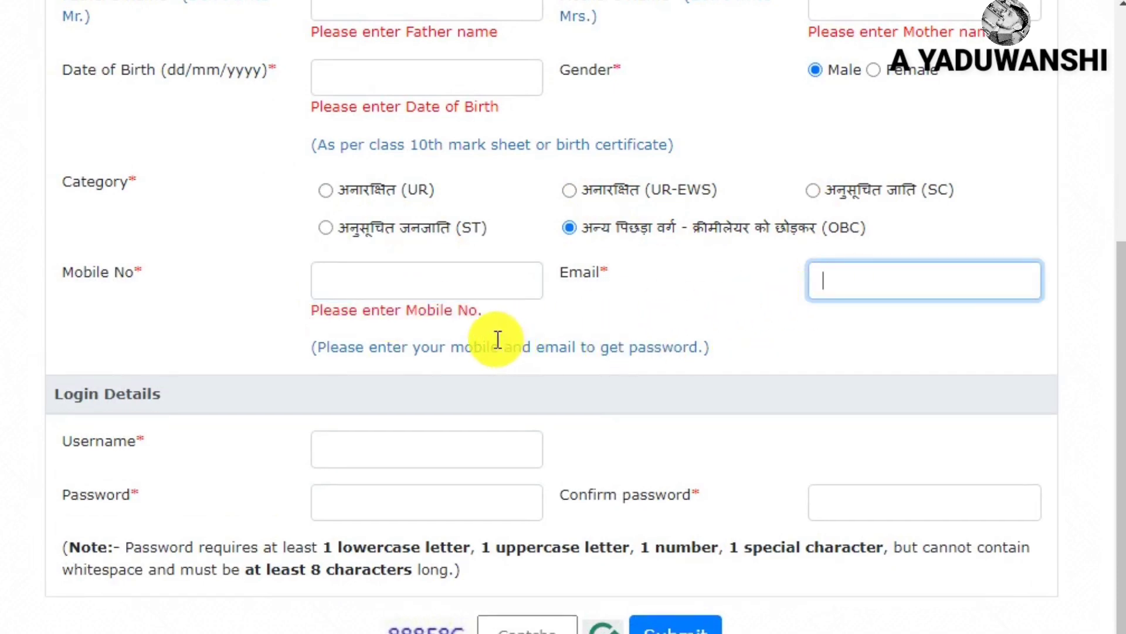
scroll(484, 421, "down", 1)
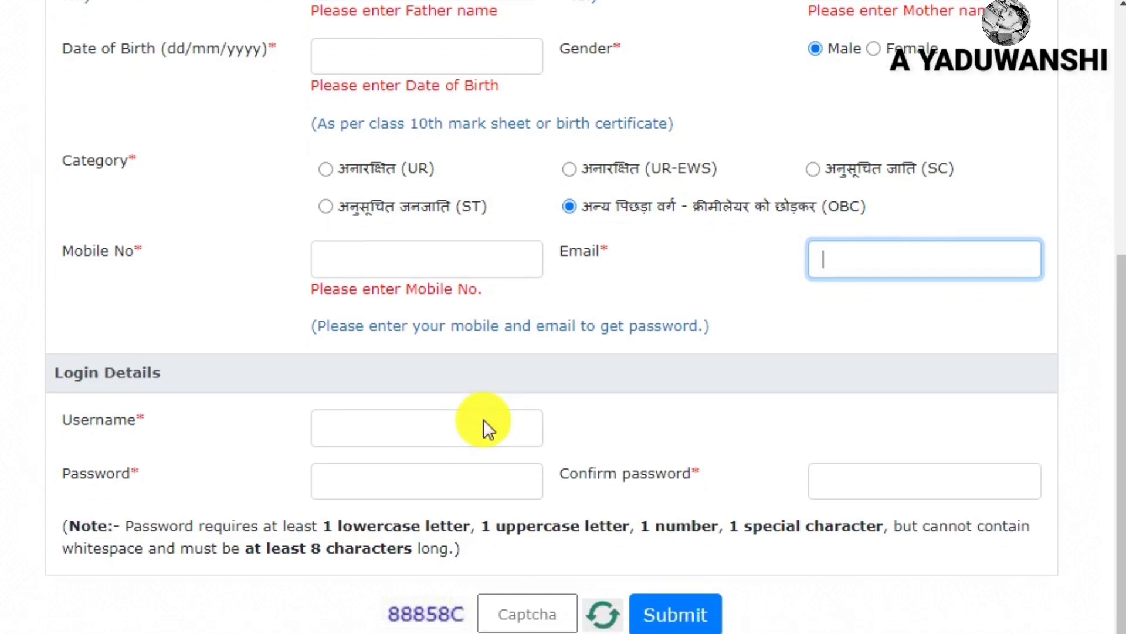
Enter a login username, pass the password and captcha fields, and move to sign-in
left_click(390, 427)
type("ASHOK12356")
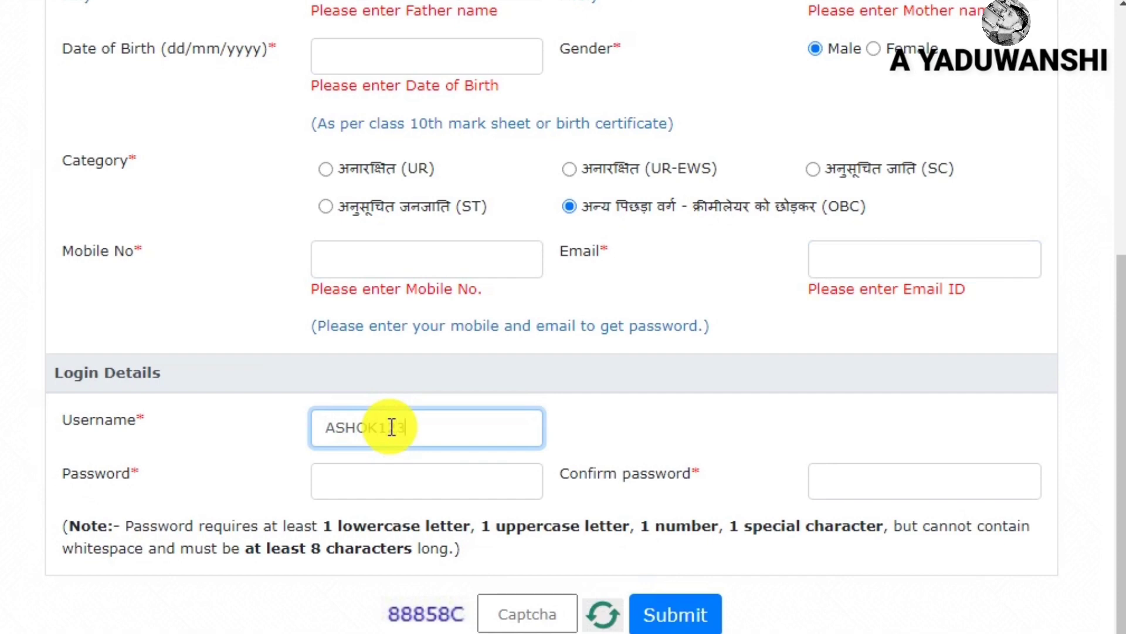
left_click(690, 421)
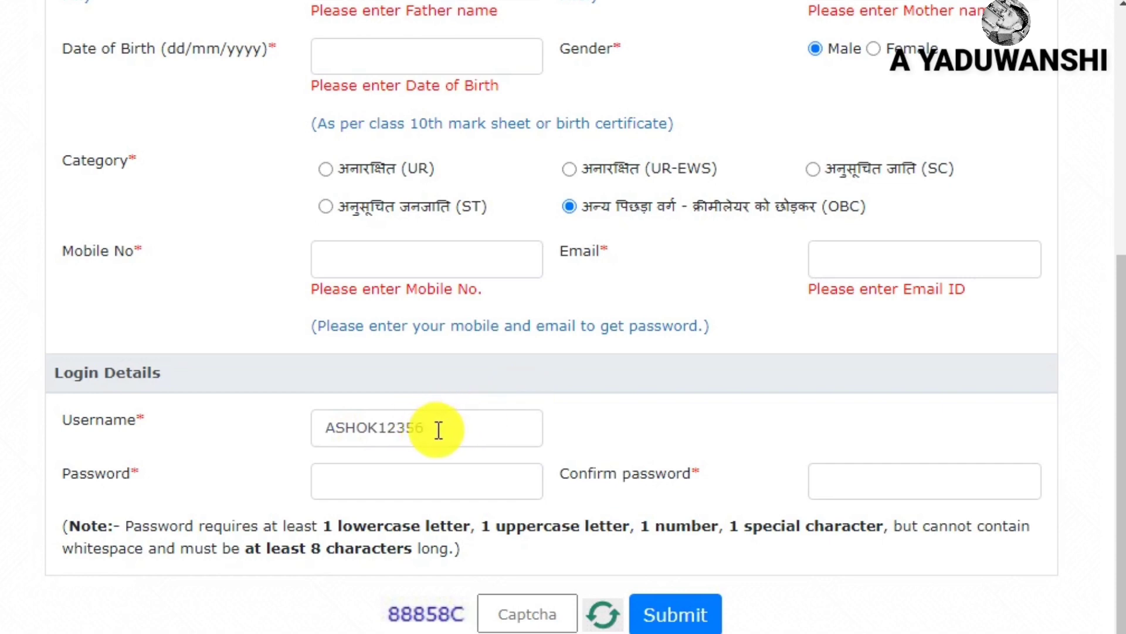
left_click(426, 482)
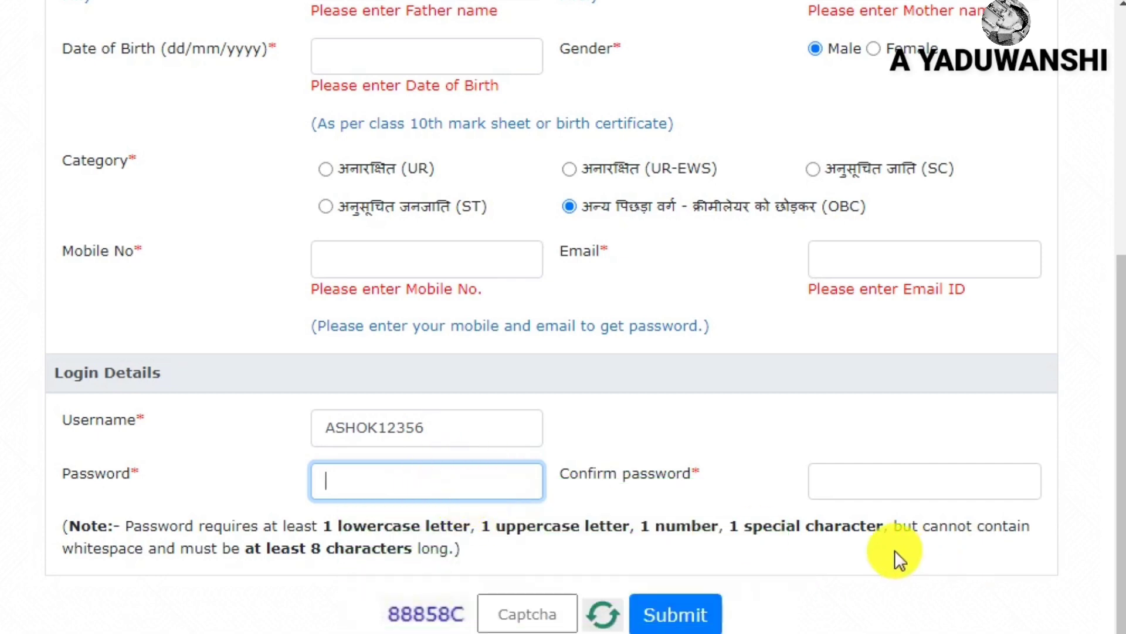
left_click(860, 502)
scroll(502, 583, "down", 1)
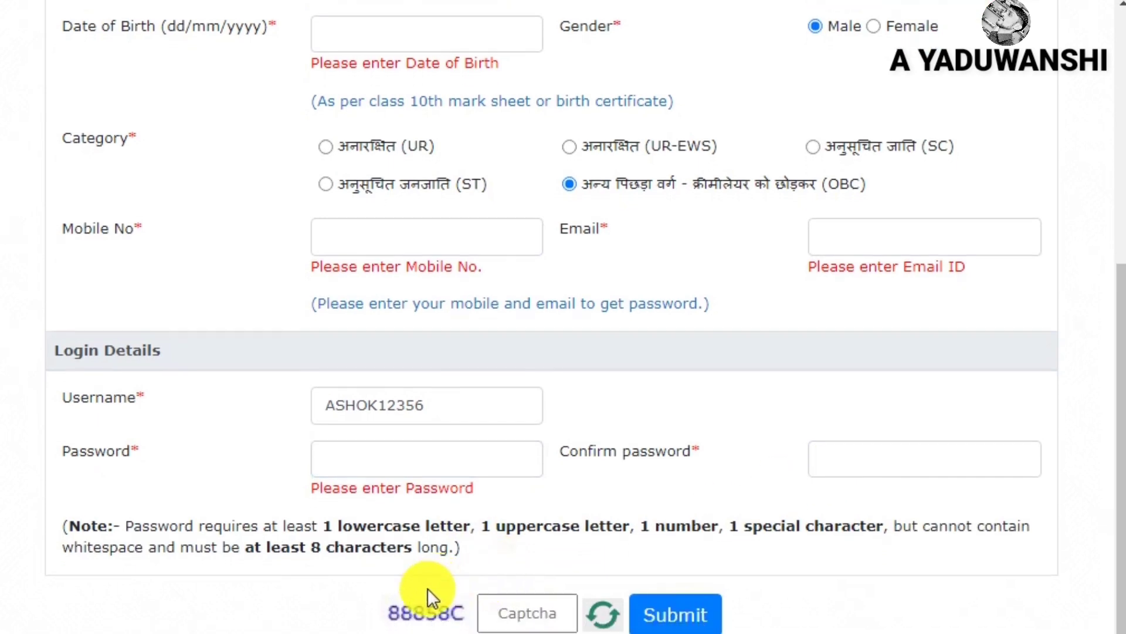
left_click(528, 607)
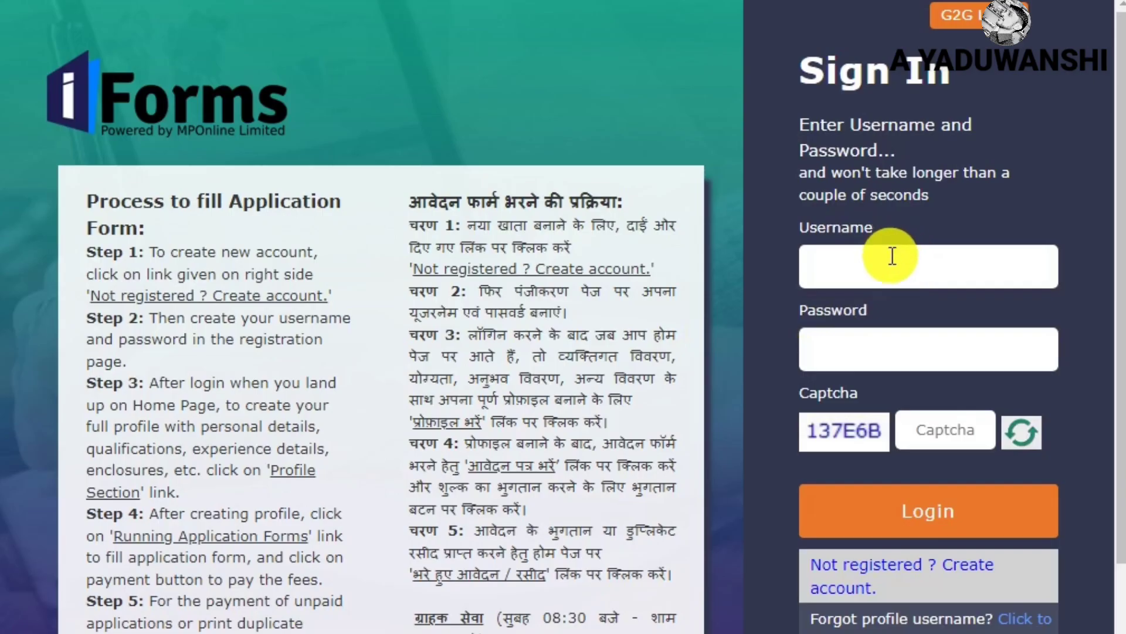
left_click(892, 253)
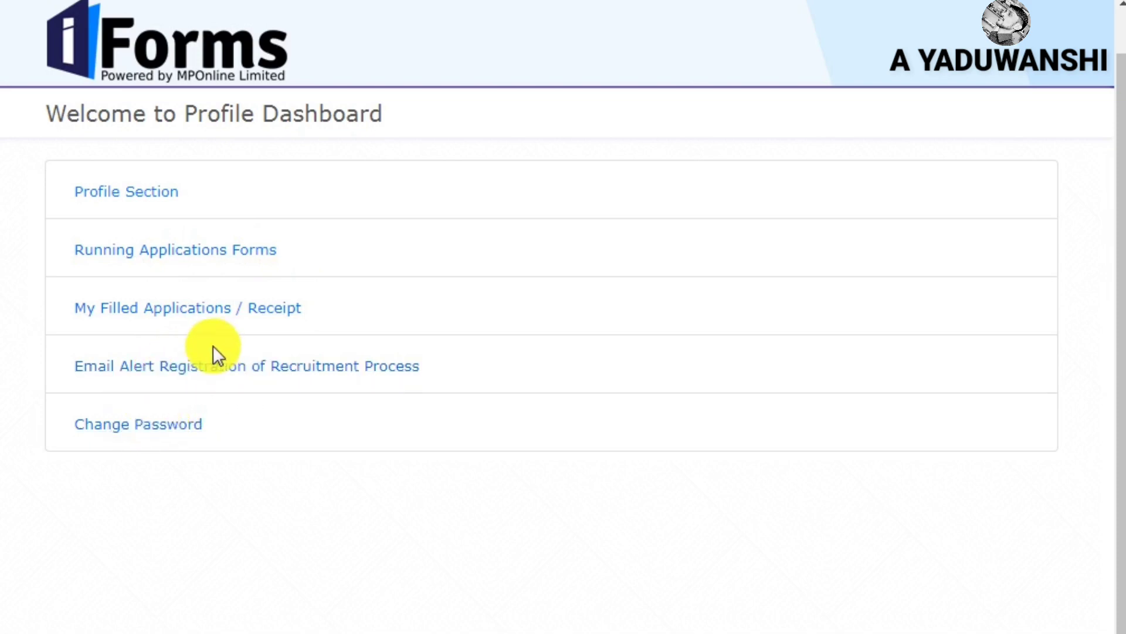
Open Profile Section from the Profile Dashboard
left_click(112, 205)
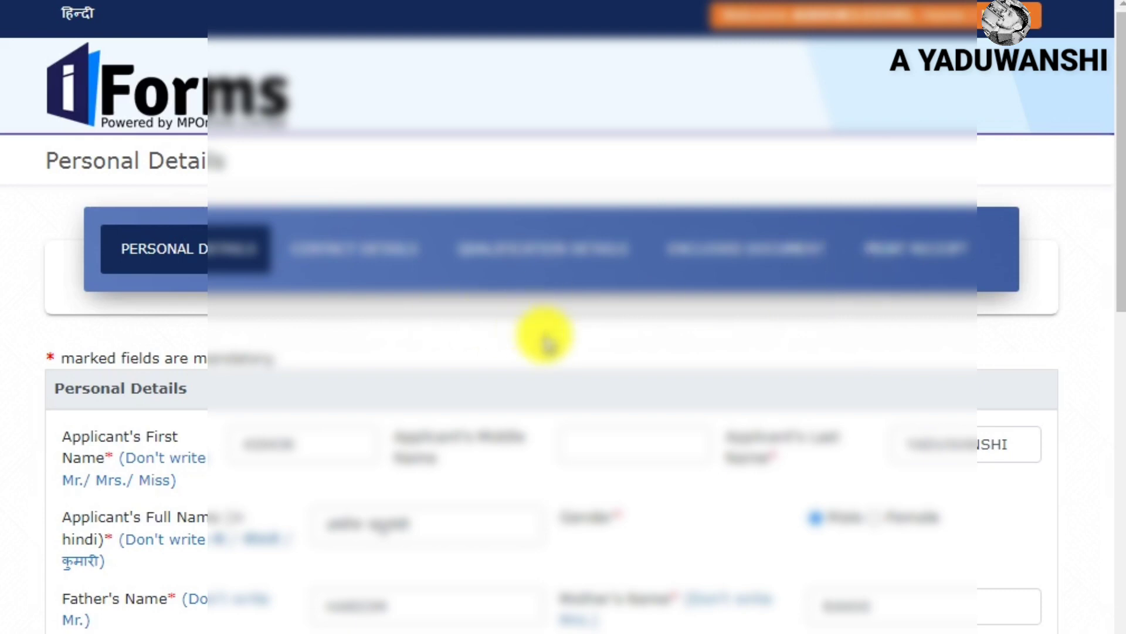
Leave 'Are you married' at NO and save the personal details
scroll(452, 344, "down", 5)
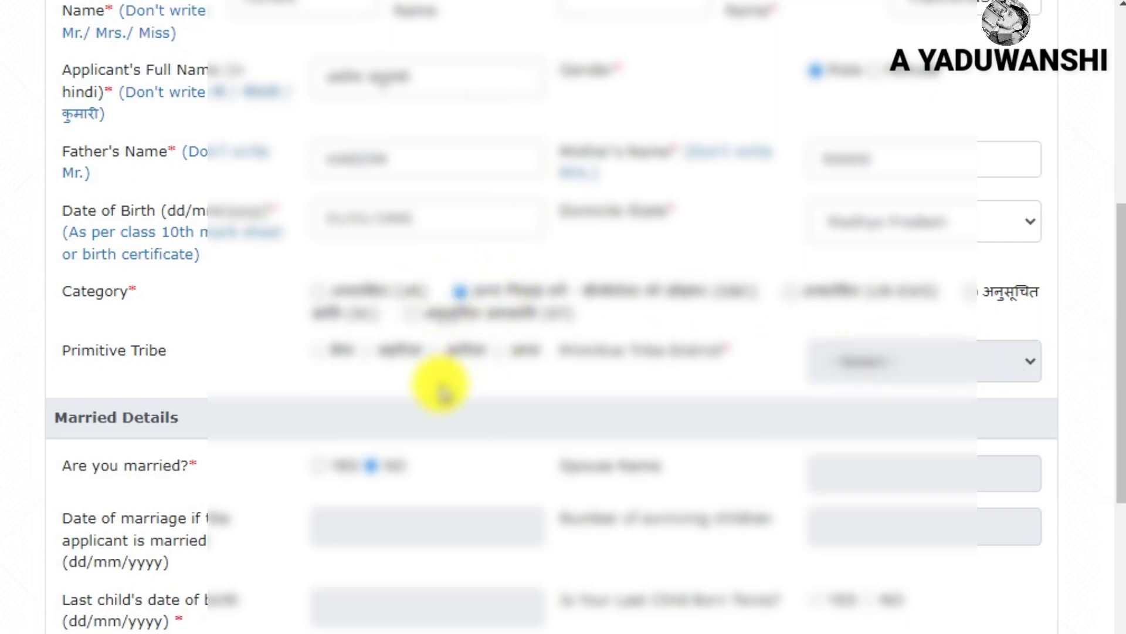
scroll(264, 125, "down", 5)
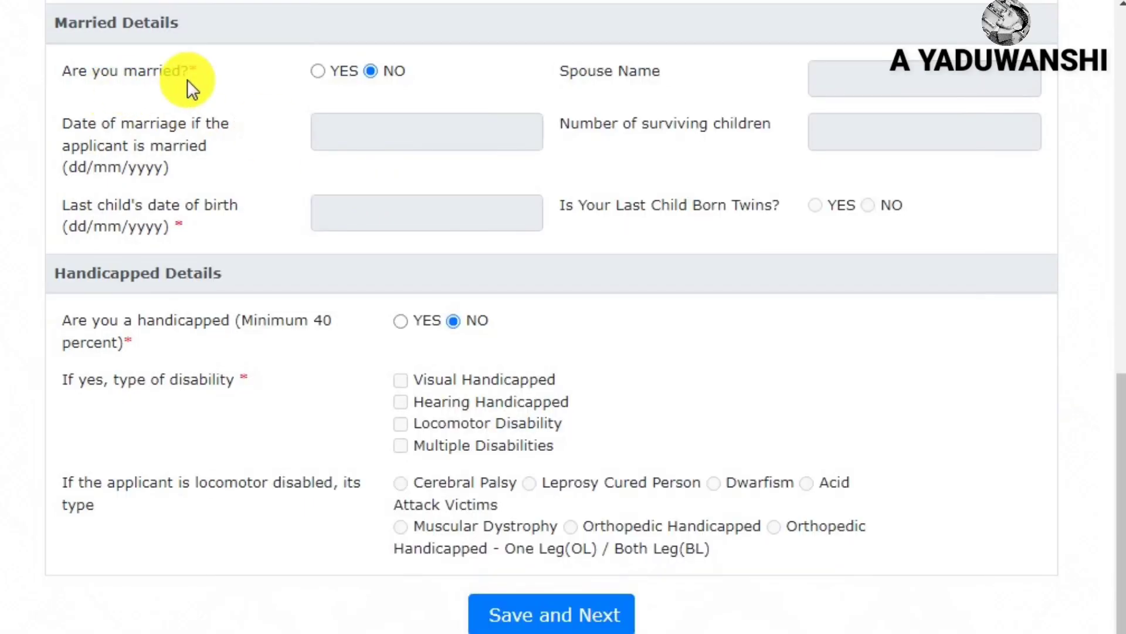
left_click(322, 69)
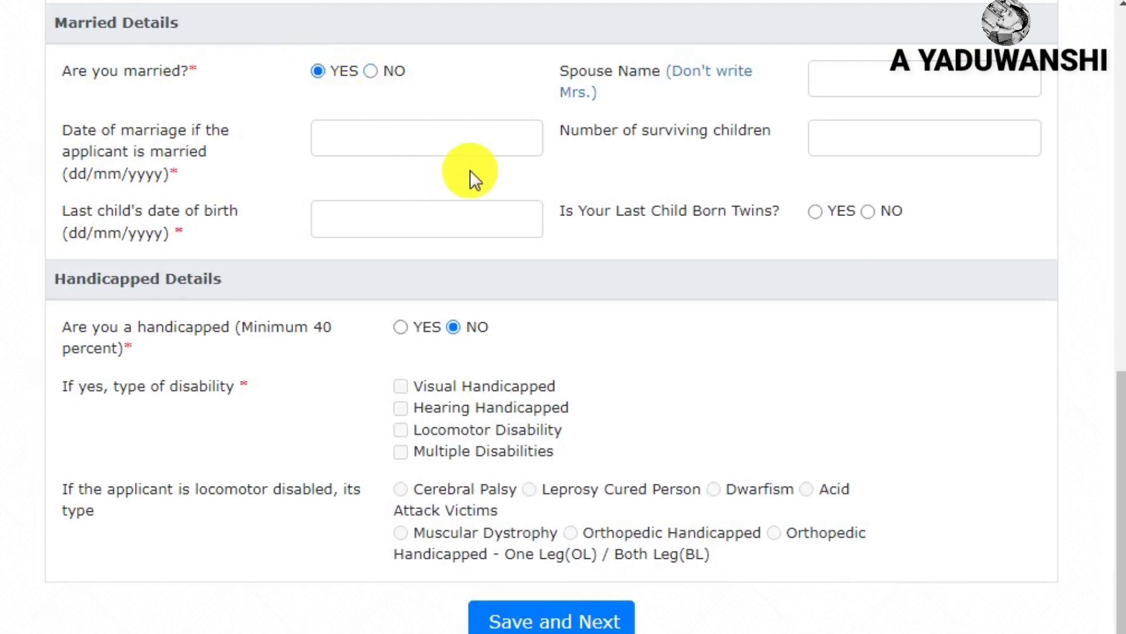
left_click(372, 71)
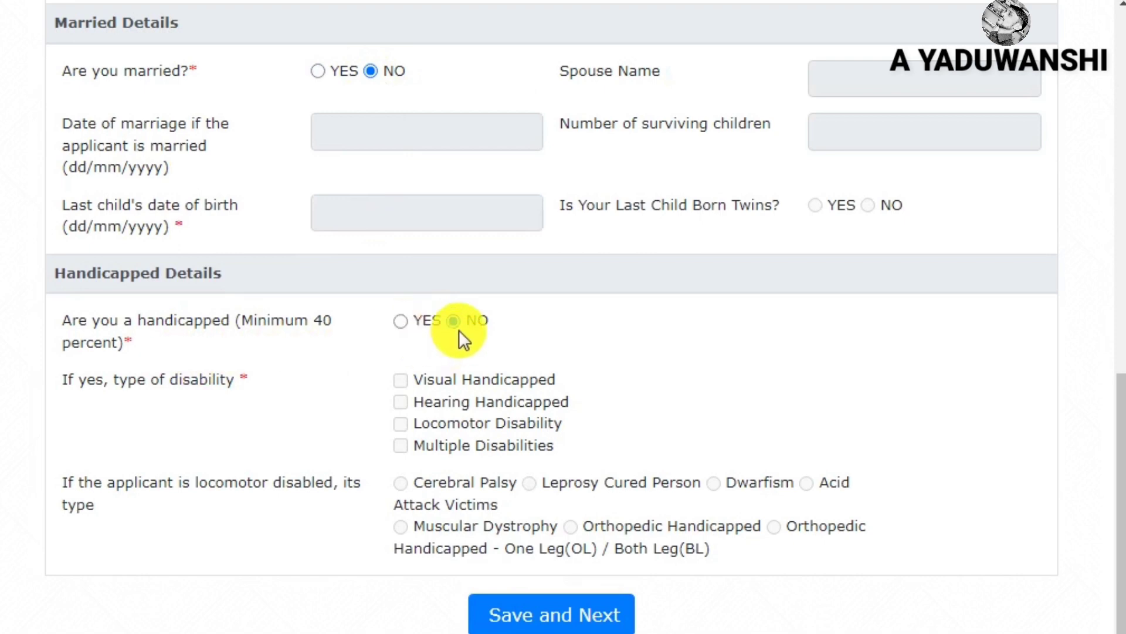
left_click(545, 623)
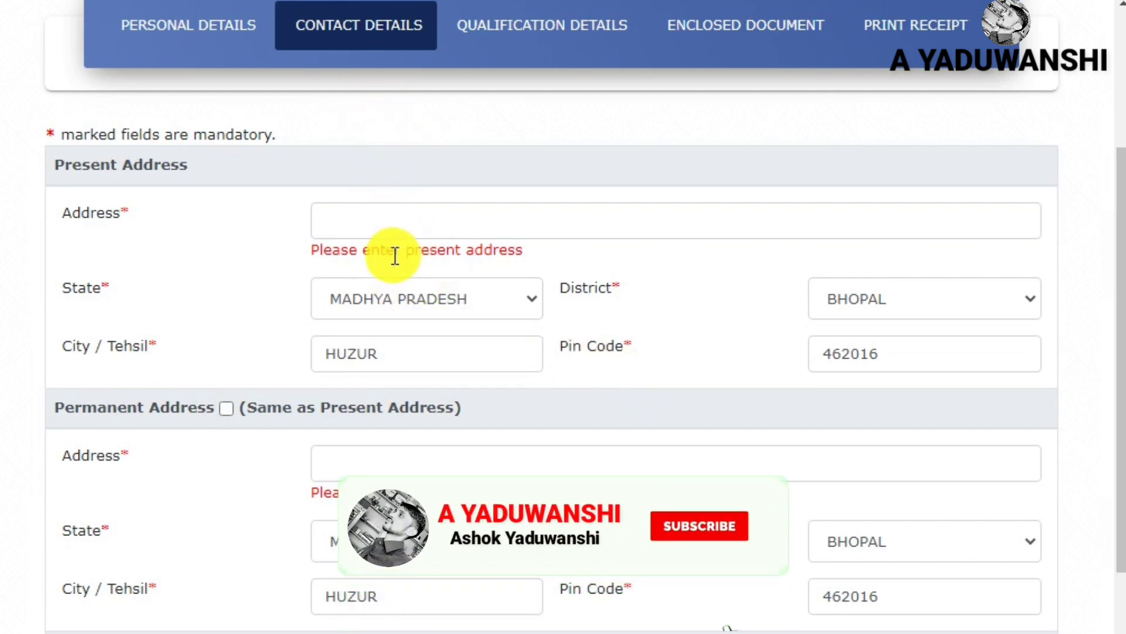
Keep MADHYA PRADESH as the present-address state and move on to Qualification Details
left_click_drag(76, 214, 397, 209)
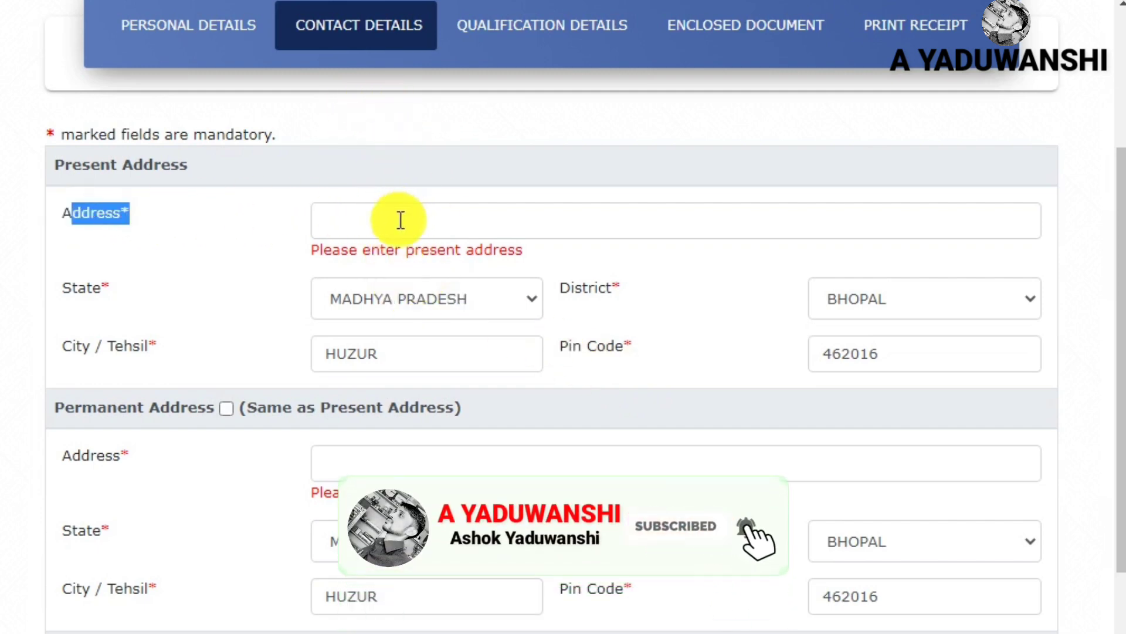
left_click(401, 220)
left_click(401, 301)
left_click(403, 298)
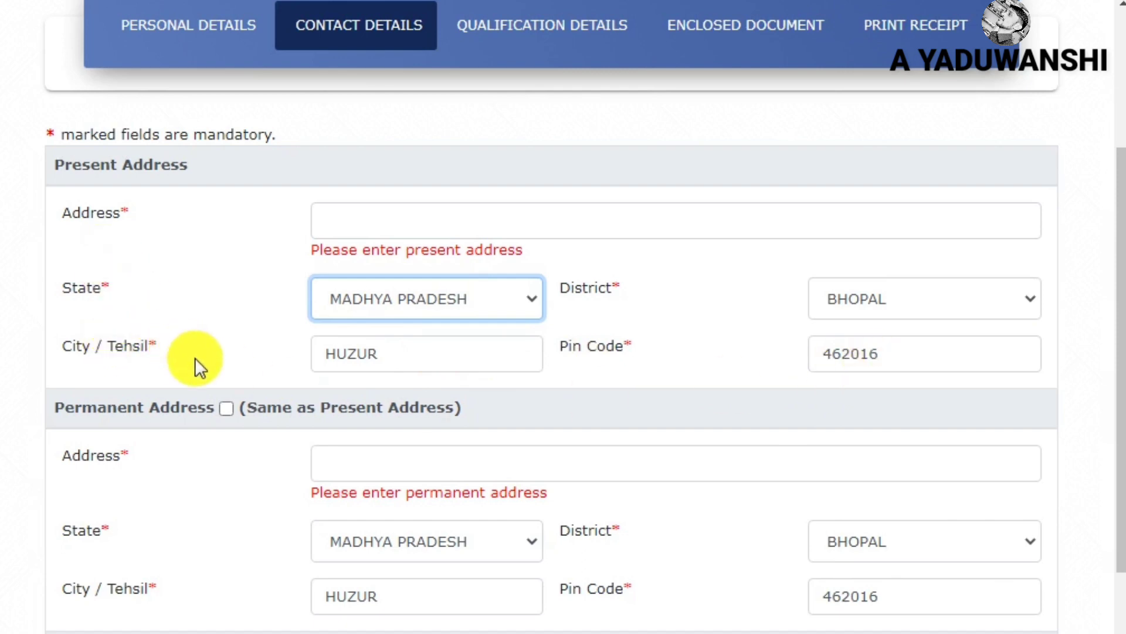
left_click(229, 406)
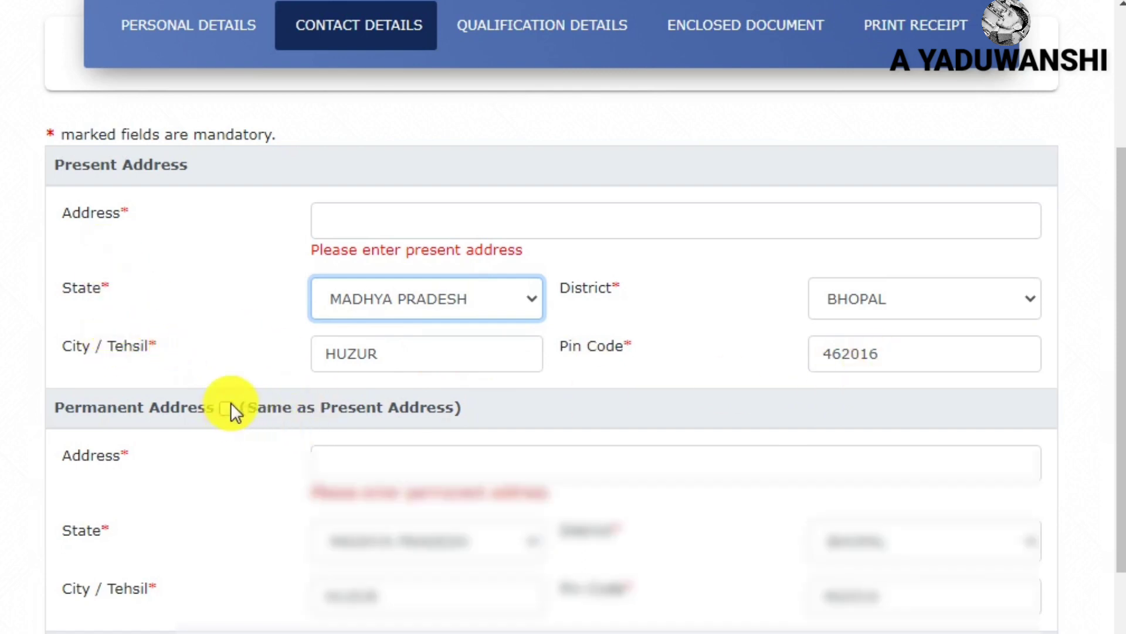
scroll(344, 369, "down", 3)
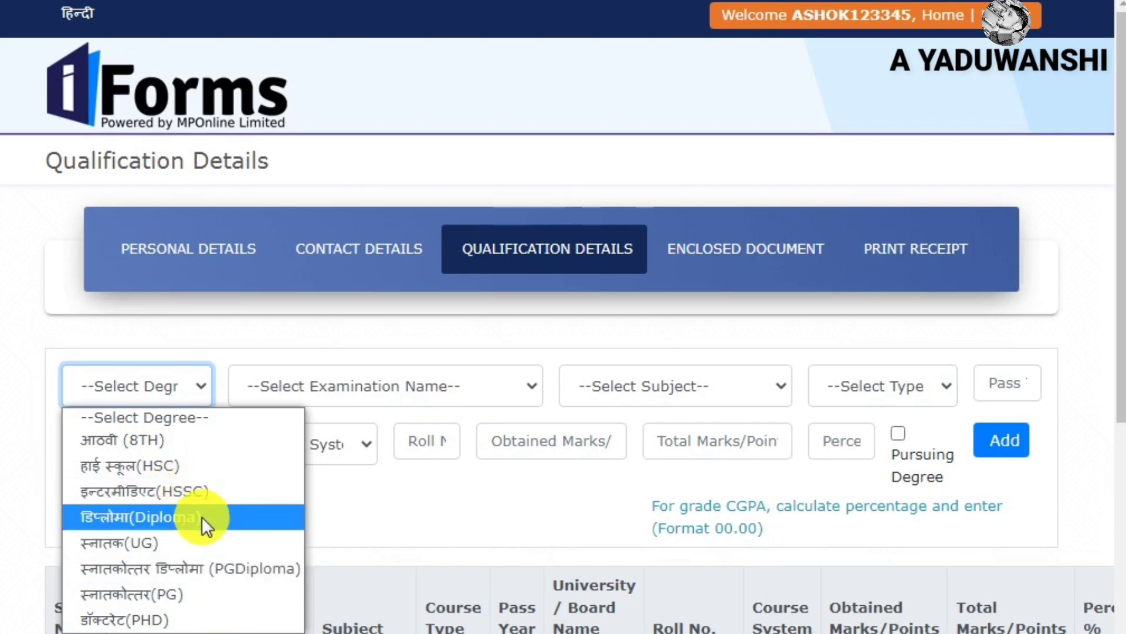
Fill the qualification row with HSC, 10th, General, Full Time and pass year 2012
left_click(202, 463)
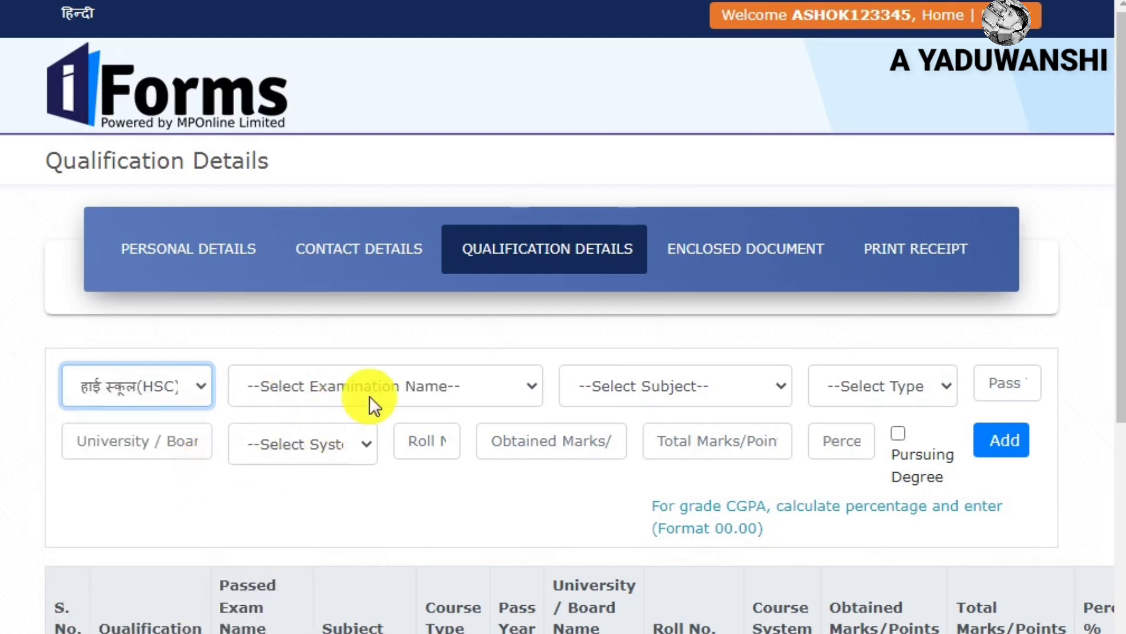
left_click(407, 389)
left_click(389, 432)
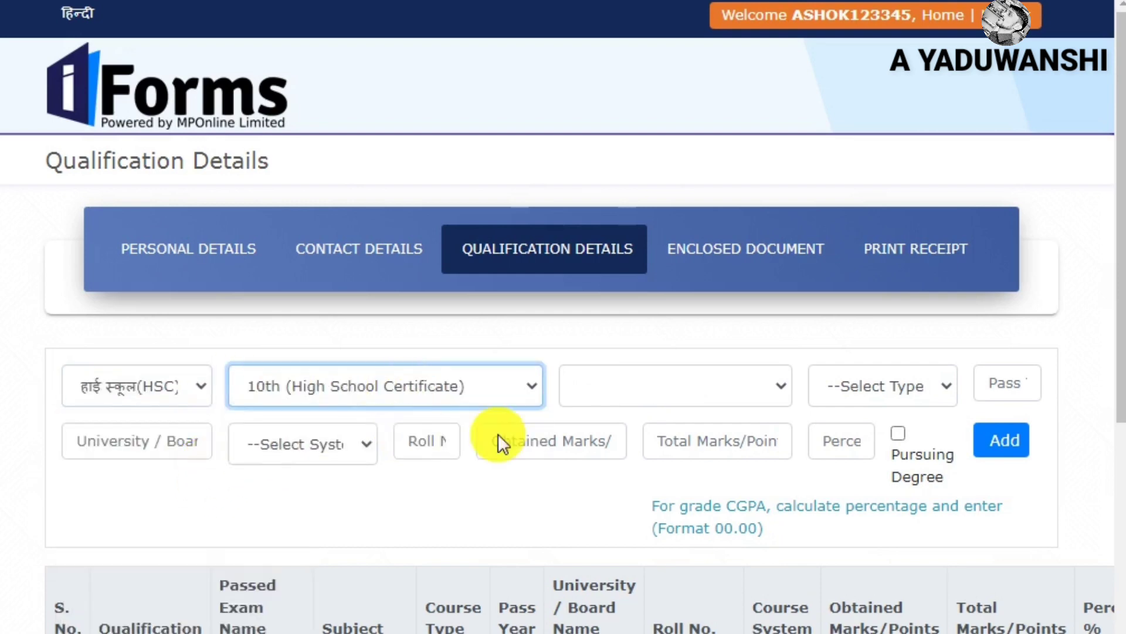
left_click(675, 391)
left_click(632, 437)
left_click(865, 385)
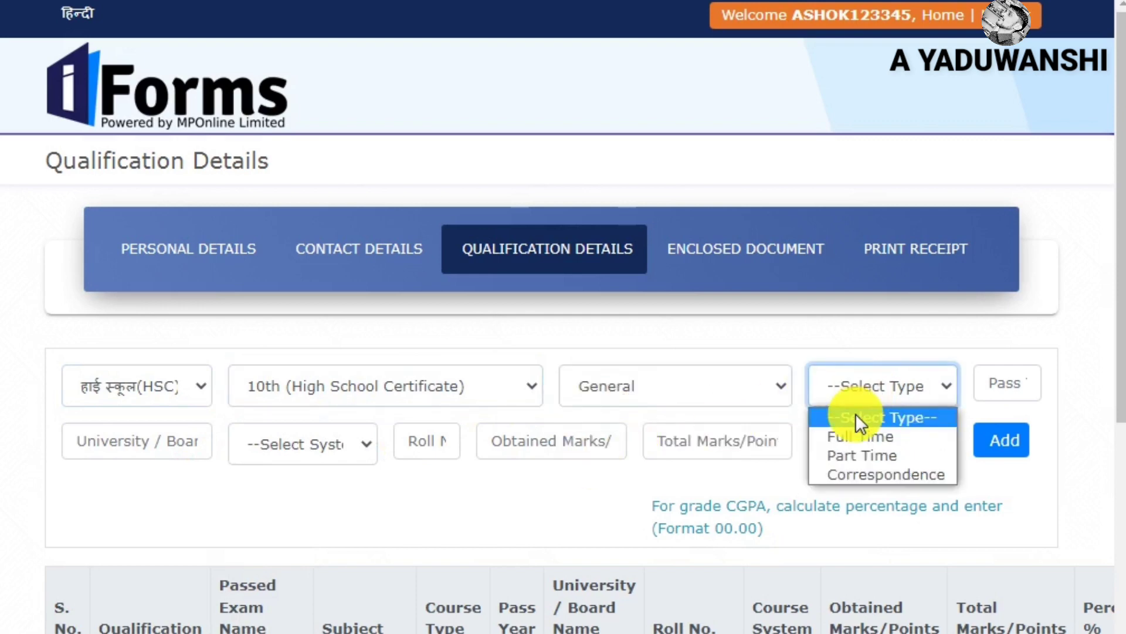
left_click(855, 436)
left_click(1008, 385)
type("2012")
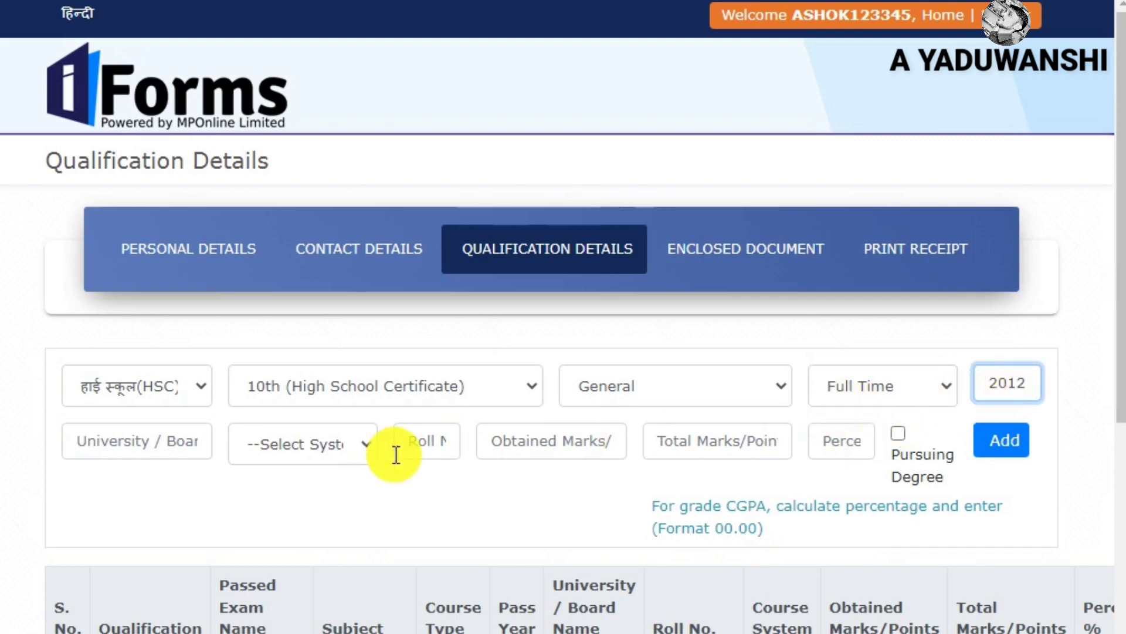
Step through the board, marking system, roll number and percentage fields, keeping HSC
left_click(170, 440)
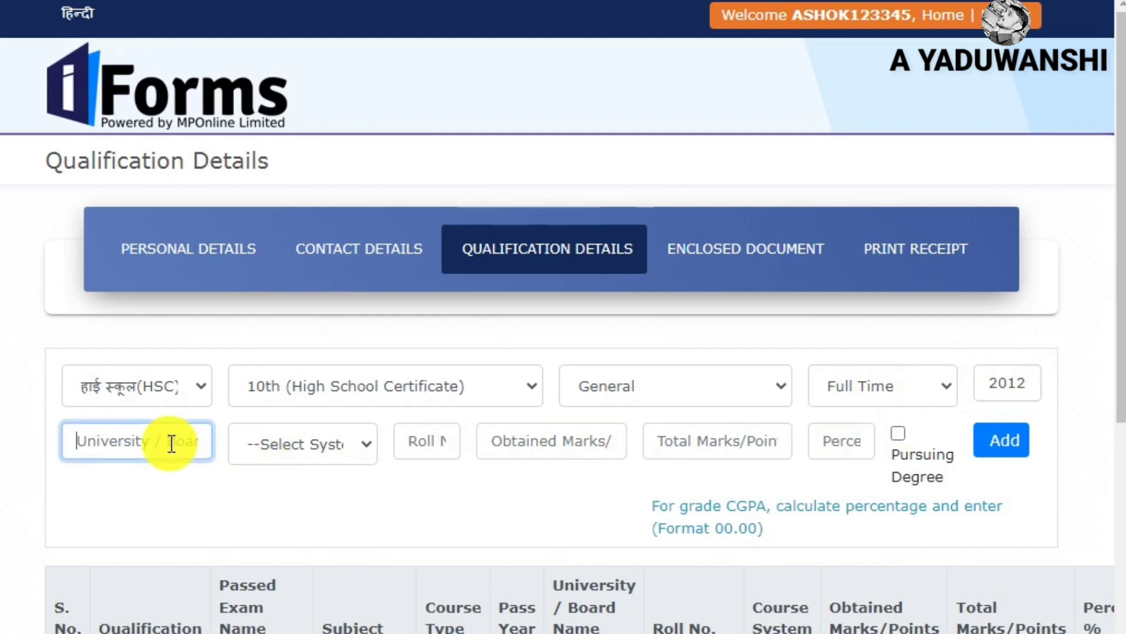
left_click(327, 443)
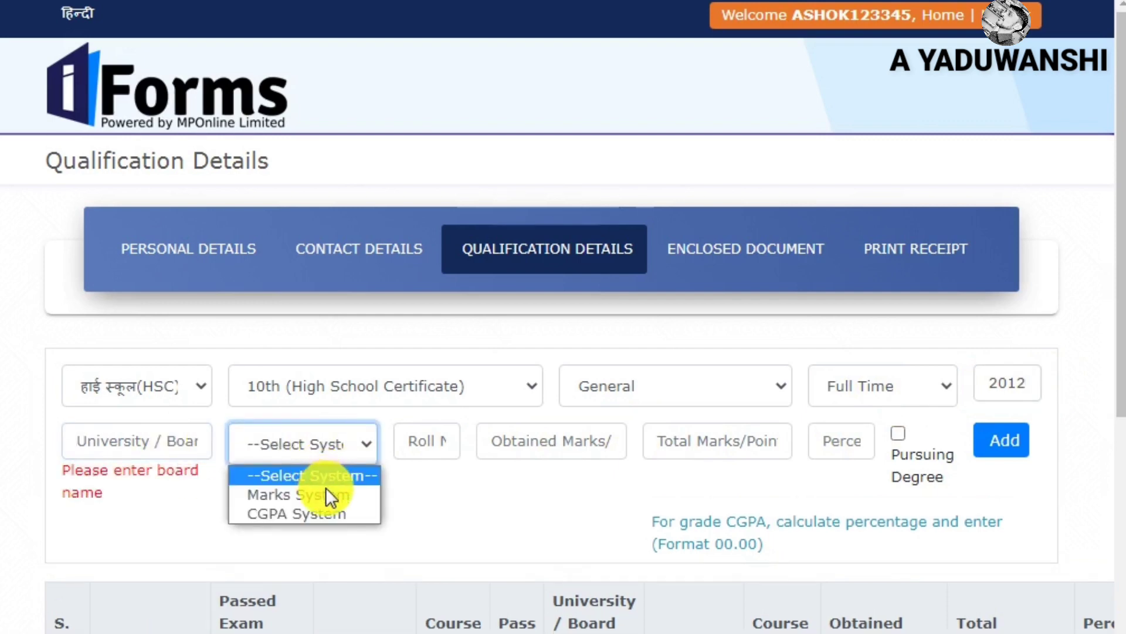
left_click(420, 485)
left_click(434, 445)
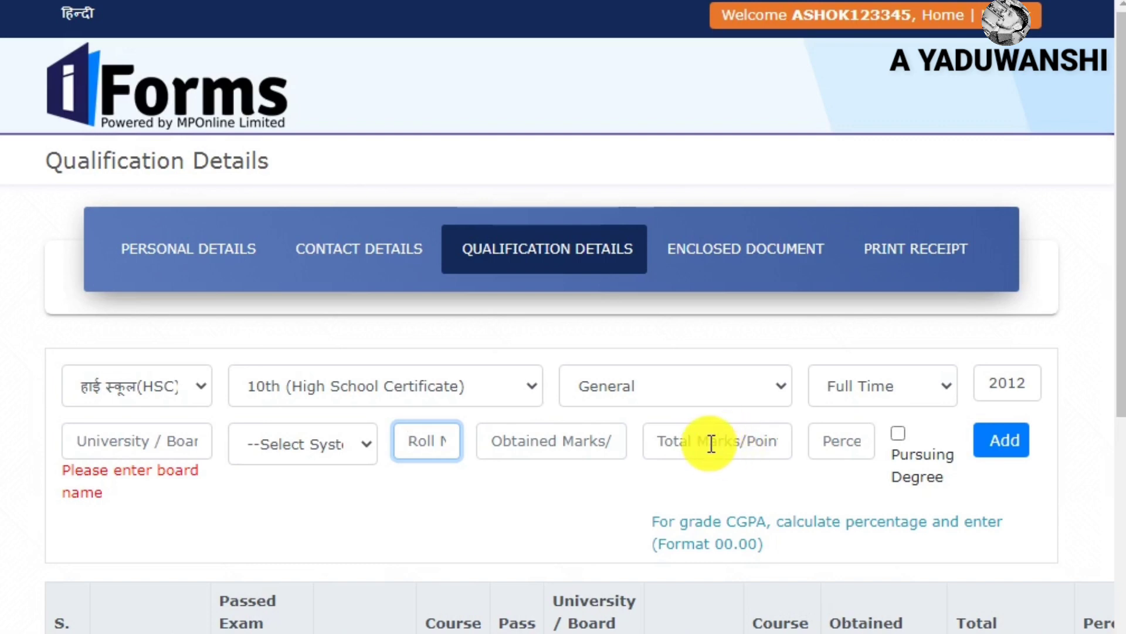
left_click(842, 443)
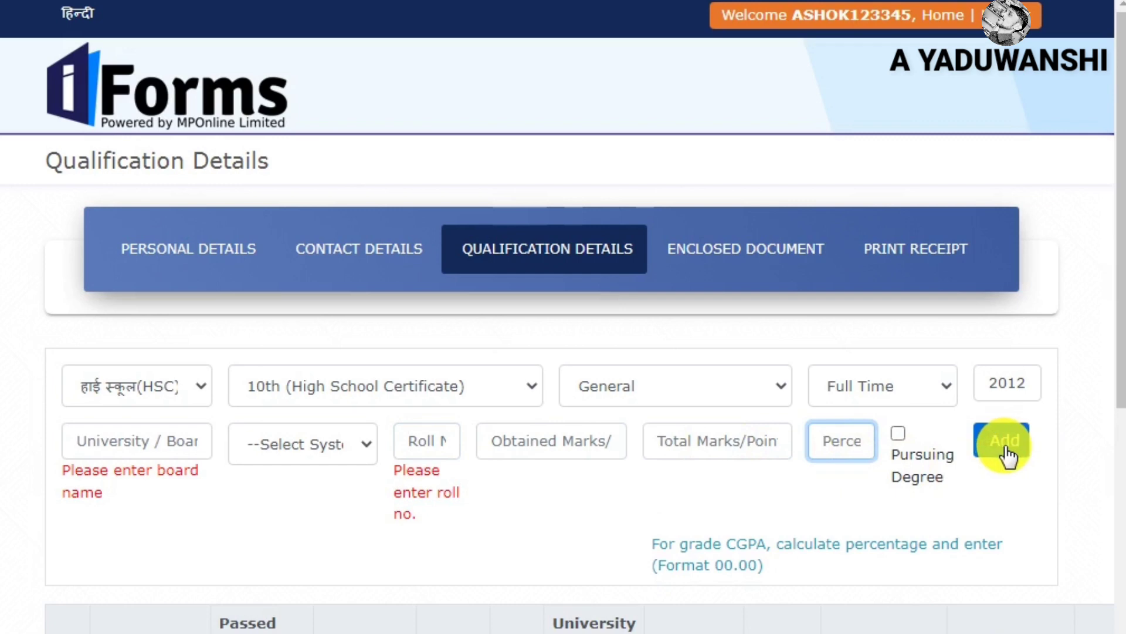
left_click(139, 386)
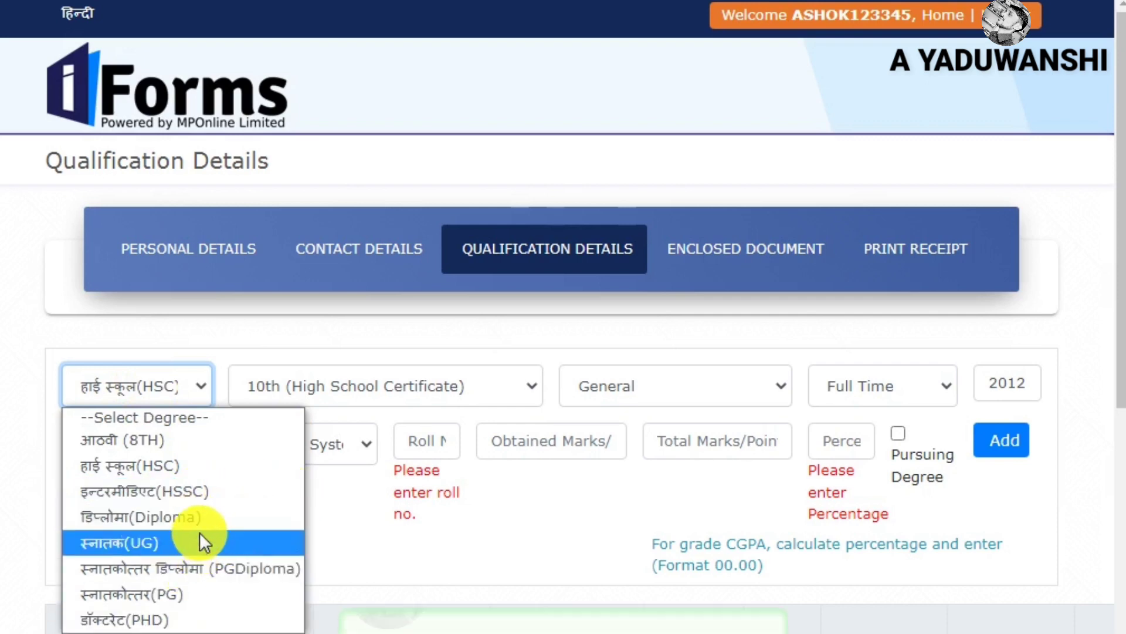
left_click(325, 543)
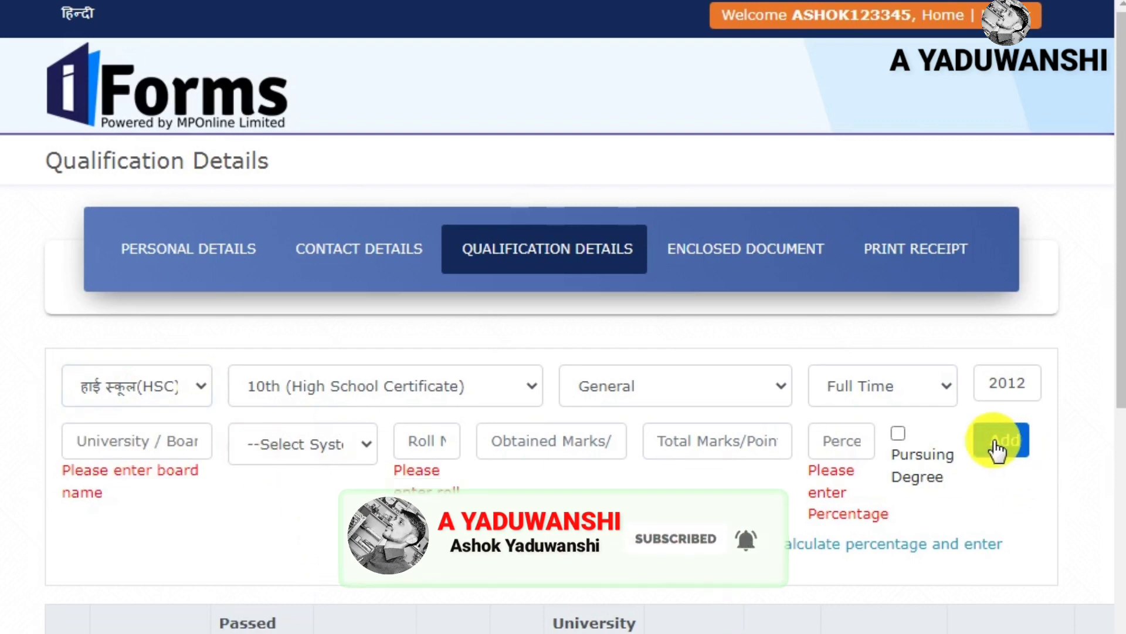
Review the three listed qualifications in the table and continue to the upload page
scroll(710, 393, "down", 7)
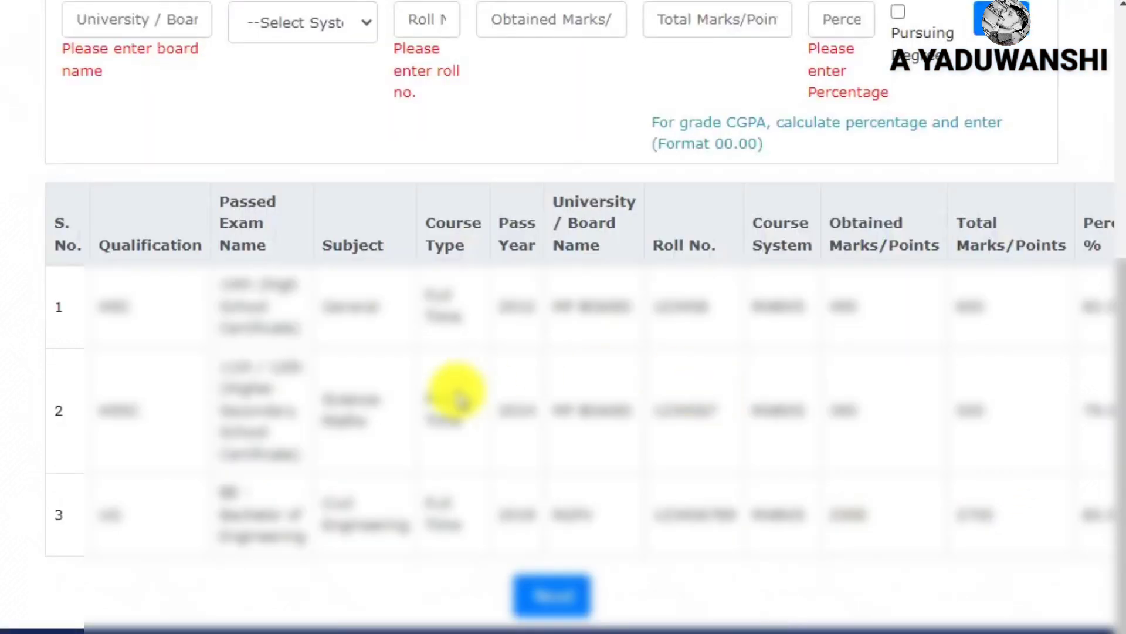
left_click_drag(96, 302, 794, 543)
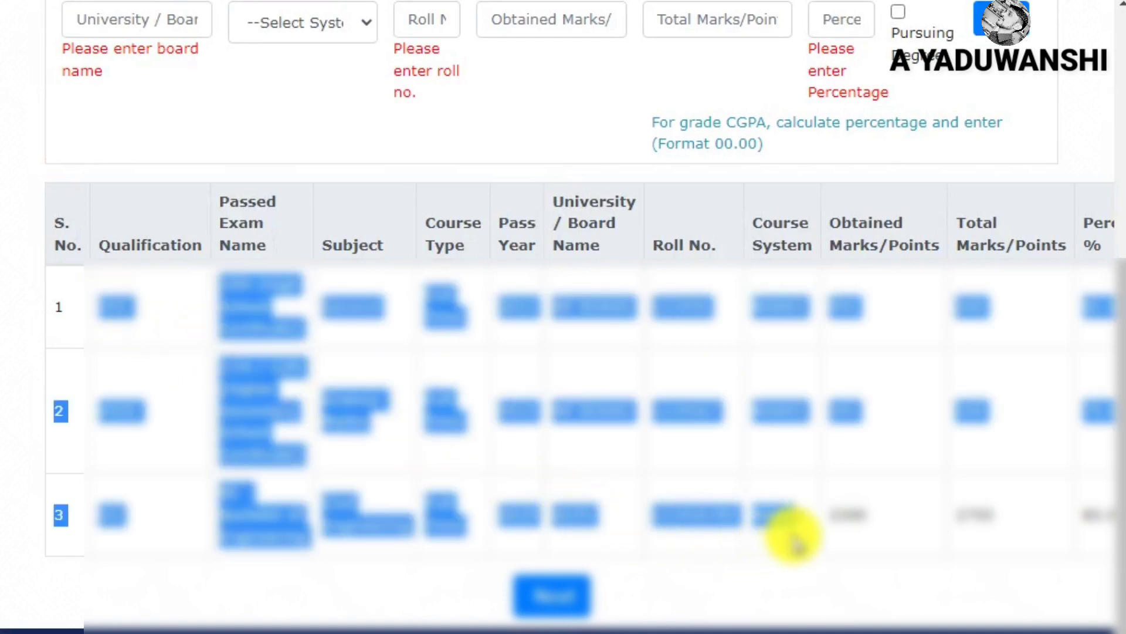
left_click(804, 465)
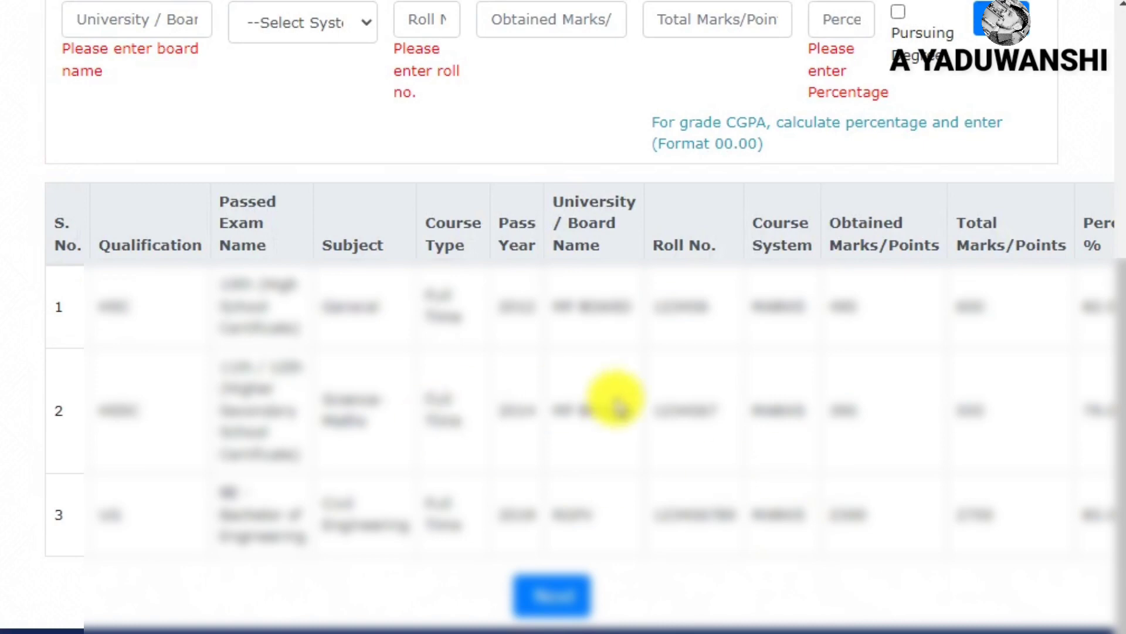
left_click(525, 607)
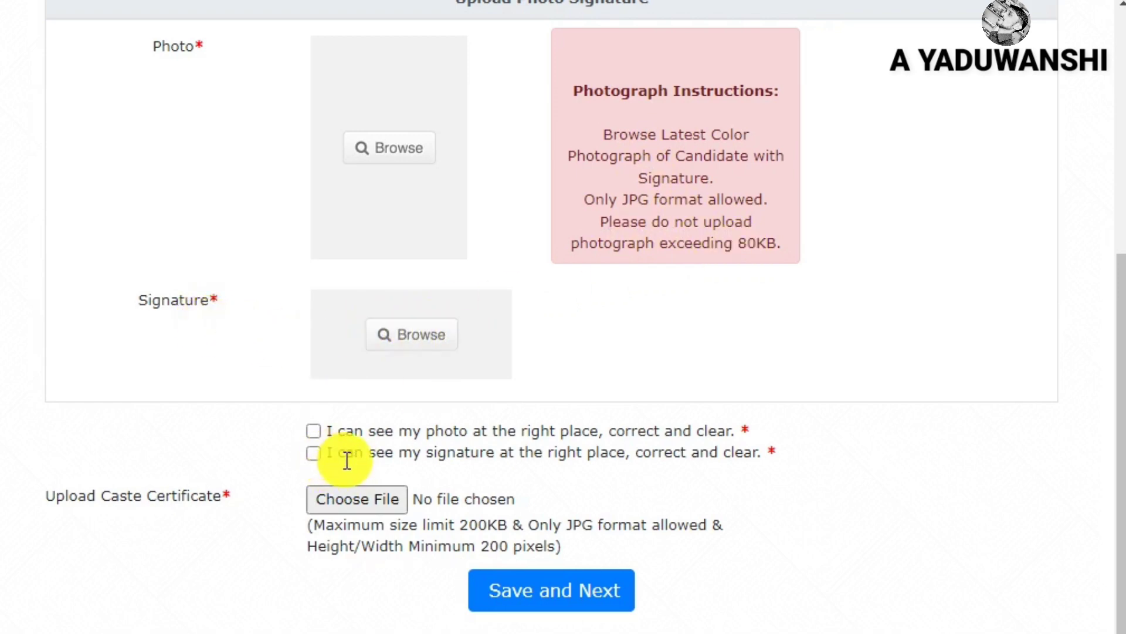
Tick the photo and signature confirmation checkboxes
left_click(316, 451)
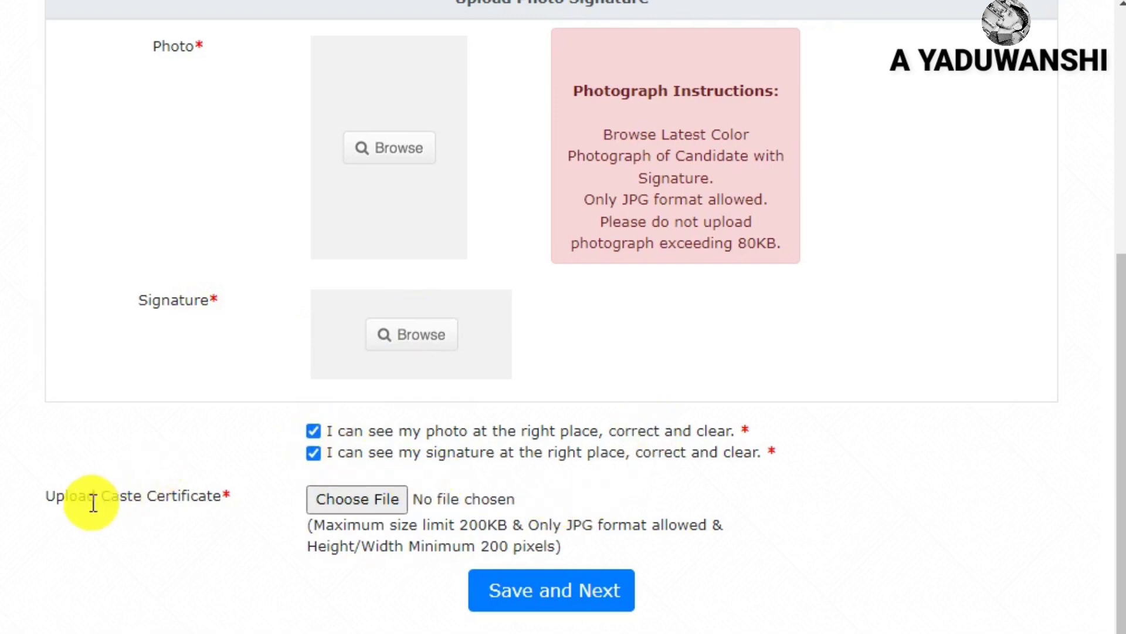
left_click_drag(49, 495, 224, 502)
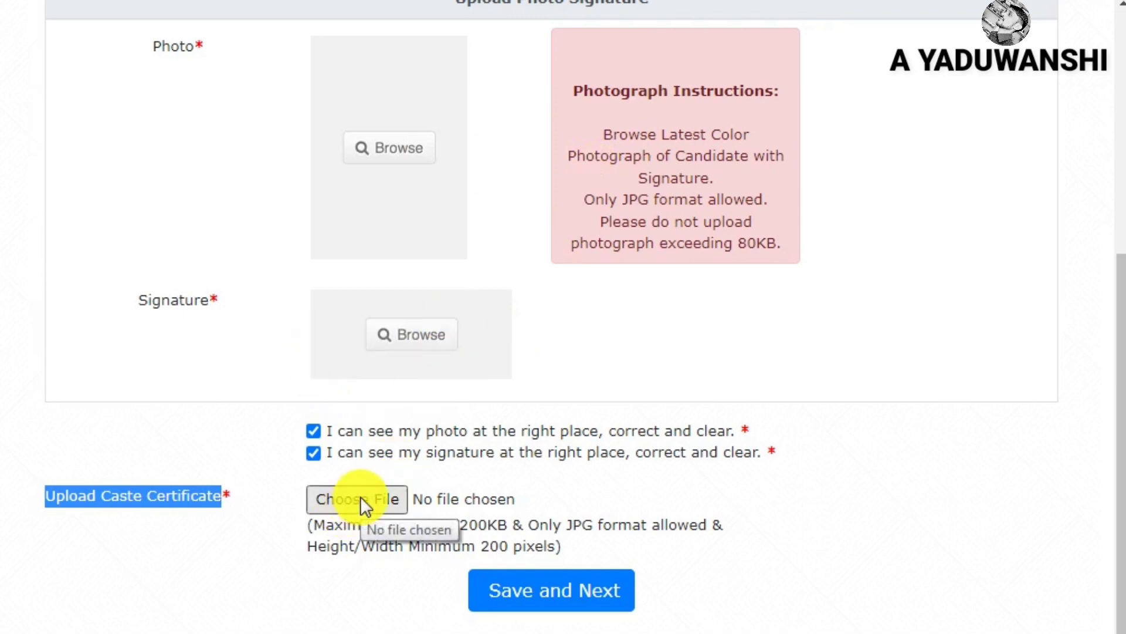
Save the uploads, scroll through the profile preview, and continue to Print Receipt
left_click(563, 591)
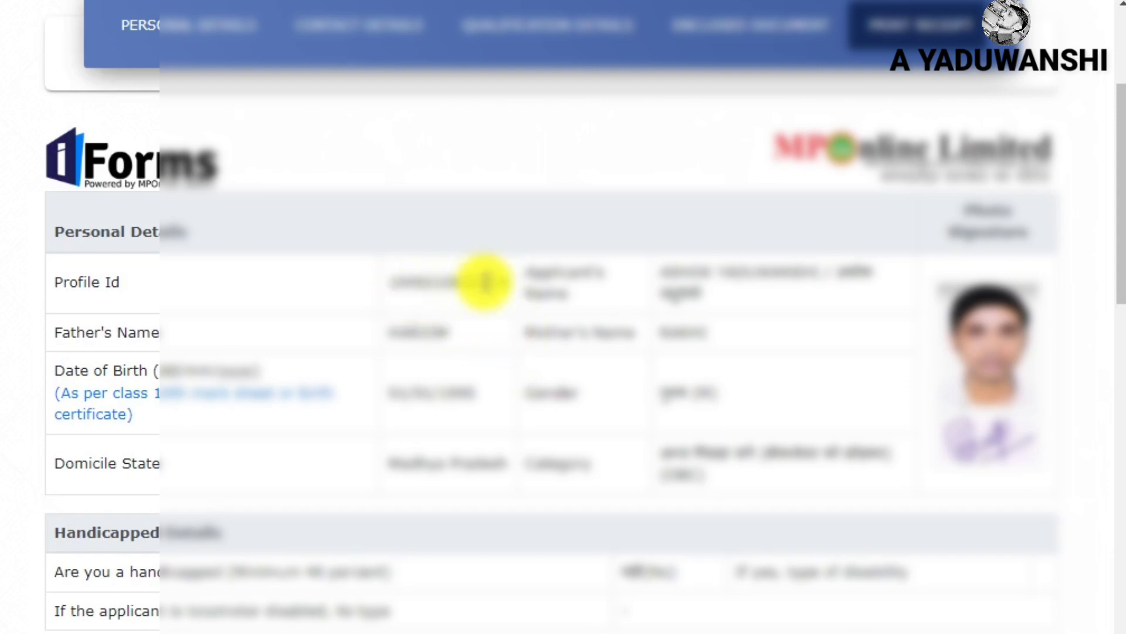
scroll(486, 282, "down", 15)
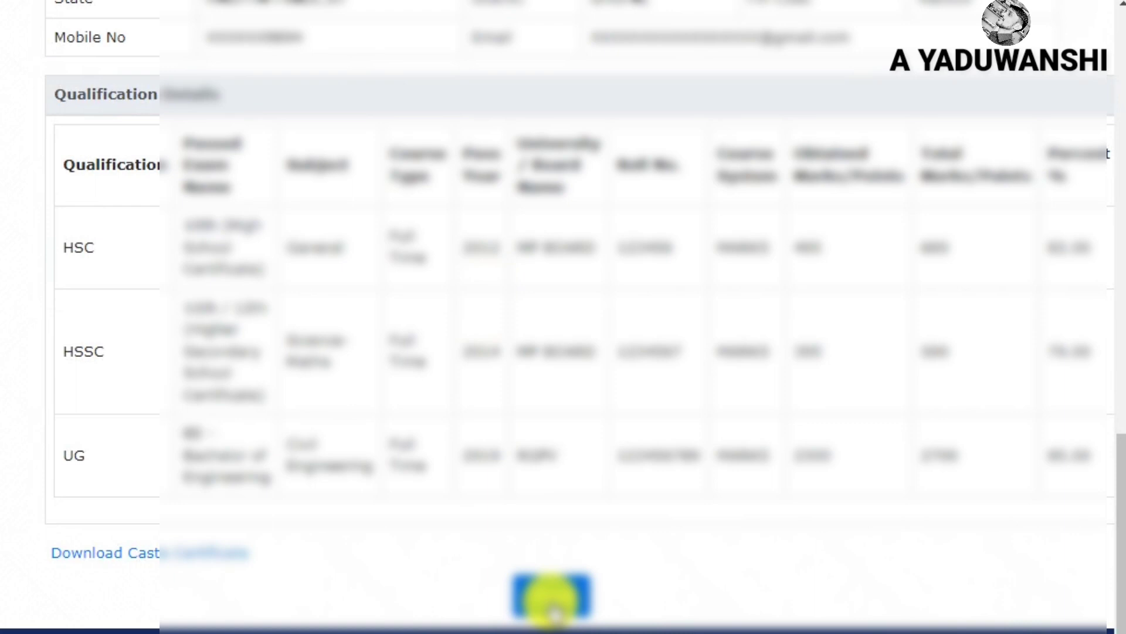
left_click(551, 605)
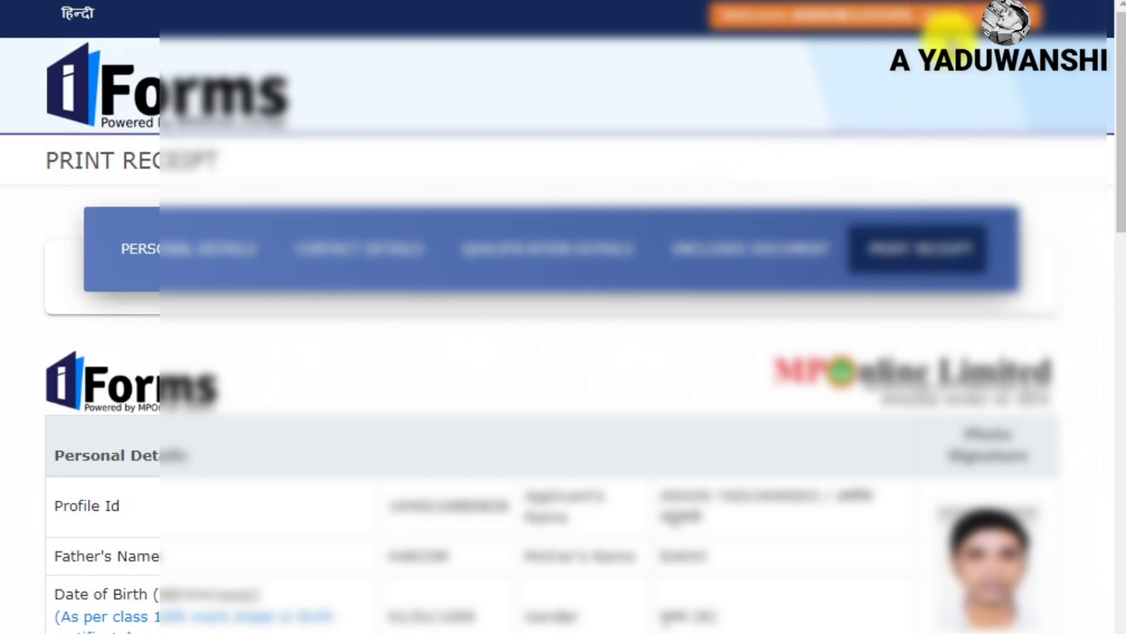
Go back to the profile dashboard, open Running Applications Forms, and find the Madhya Pradesh Jal Nigam Maryadit entry
left_click(953, 24)
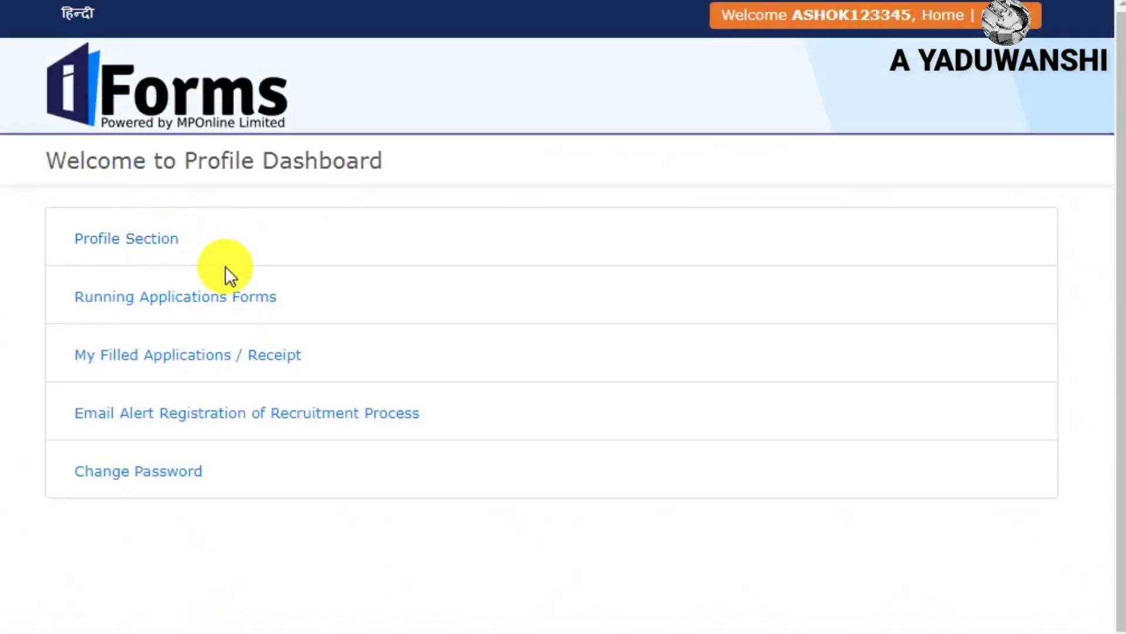
left_click(214, 306)
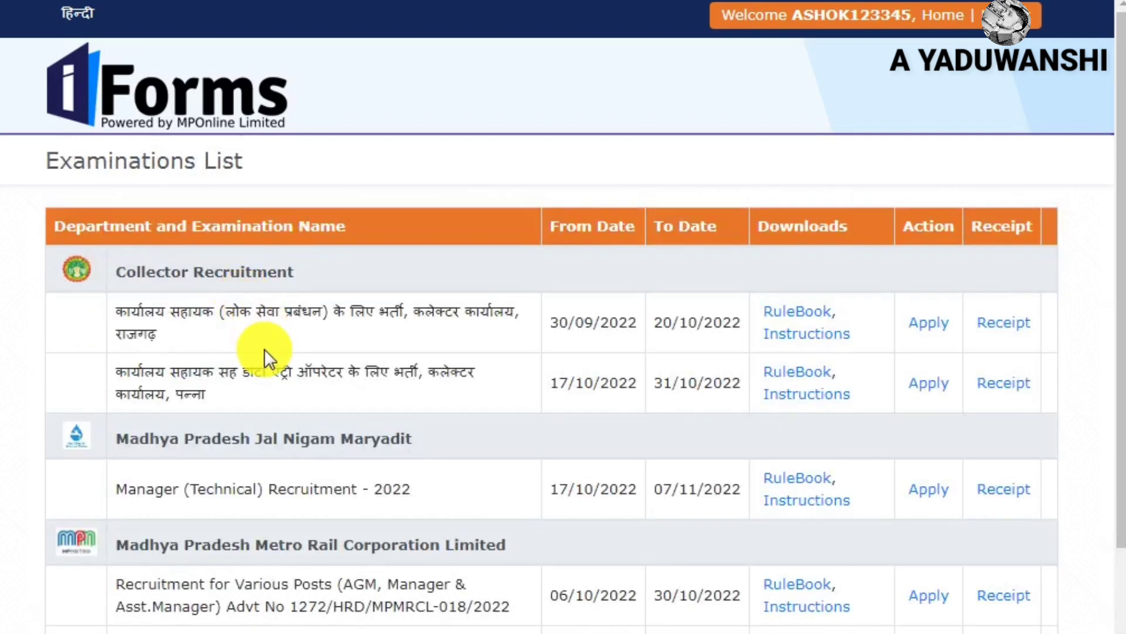
scroll(264, 349, "down", 3)
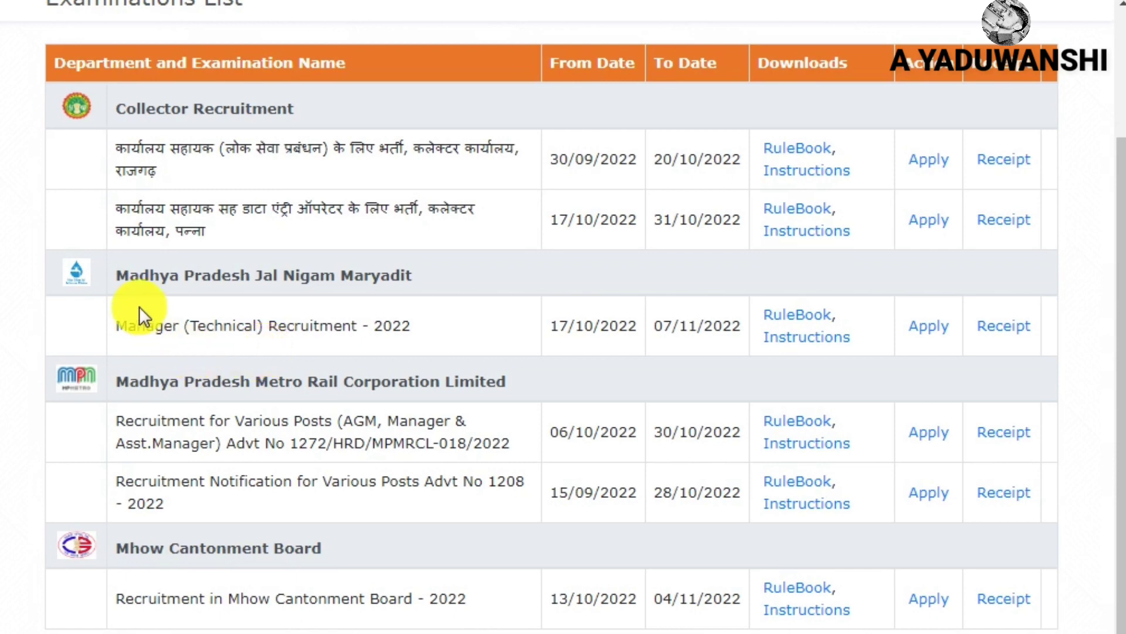
left_click_drag(117, 279, 396, 297)
left_click(416, 335)
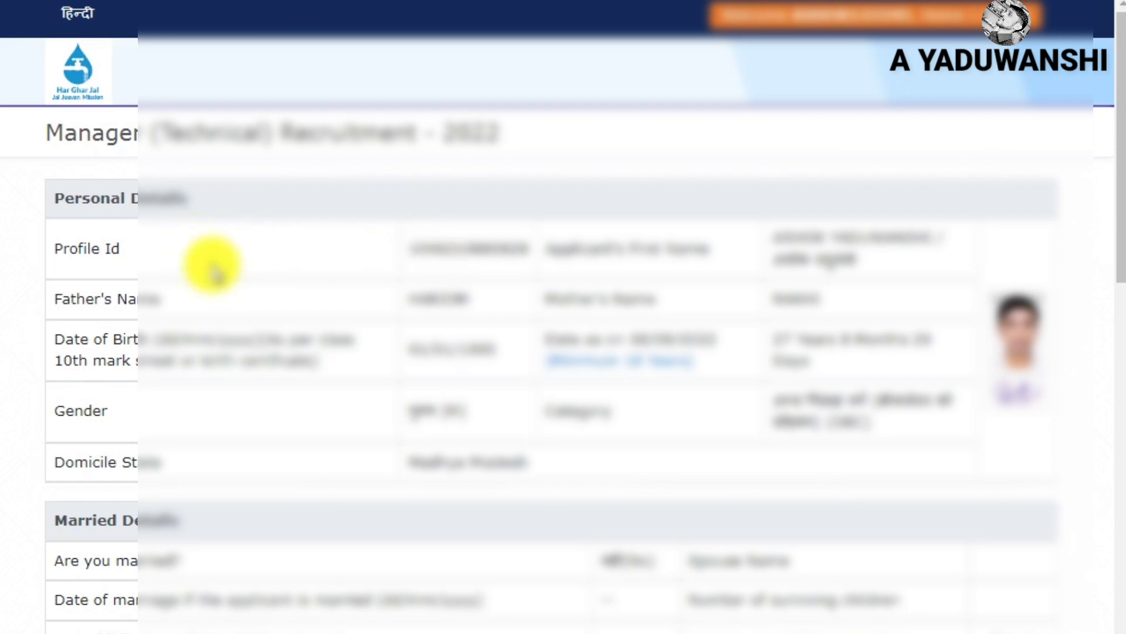
Scroll past the pre-filled personal and qualification details and proceed to the post form
scroll(227, 259, "down", 17)
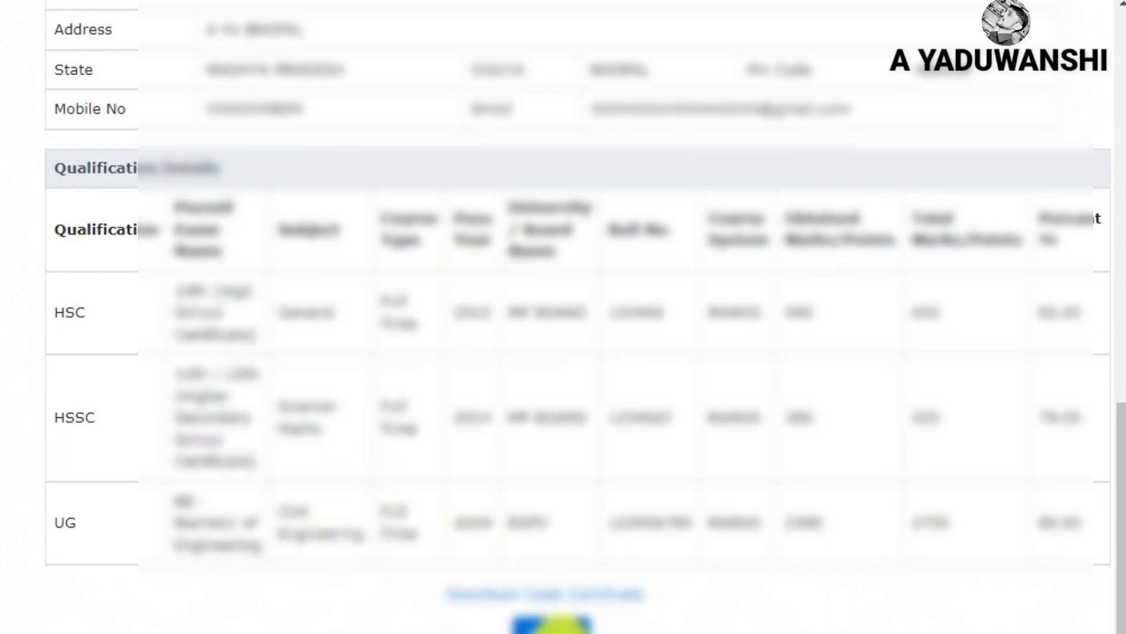
left_click(552, 623)
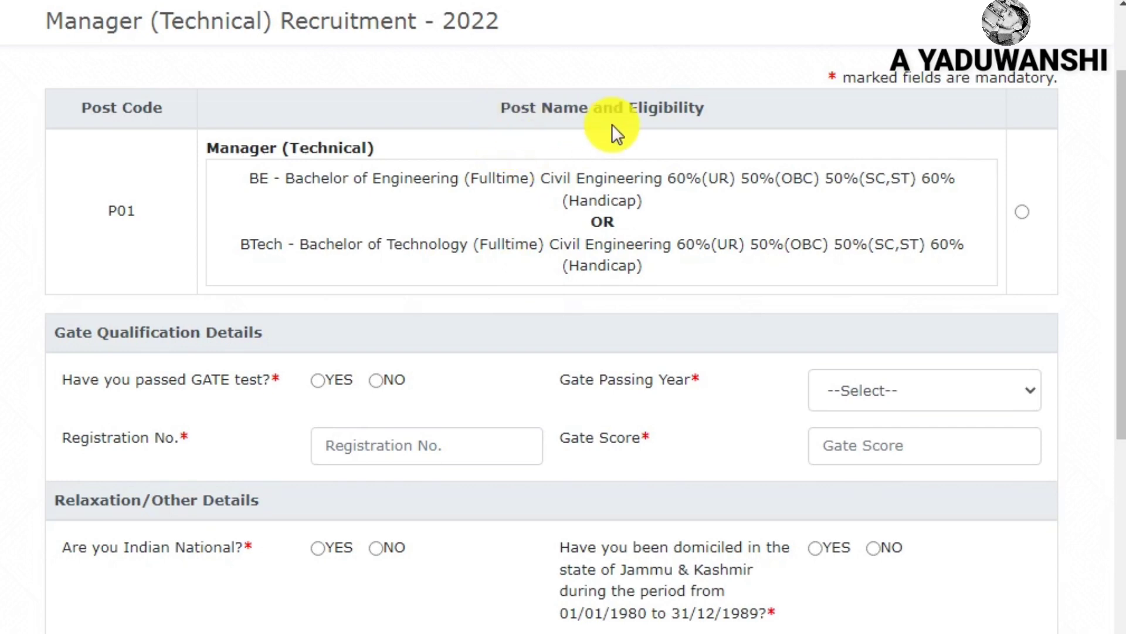
Select post P01, Manager (Technical), and glance at the Gate Qualification Details below
left_click_drag(208, 146, 386, 153)
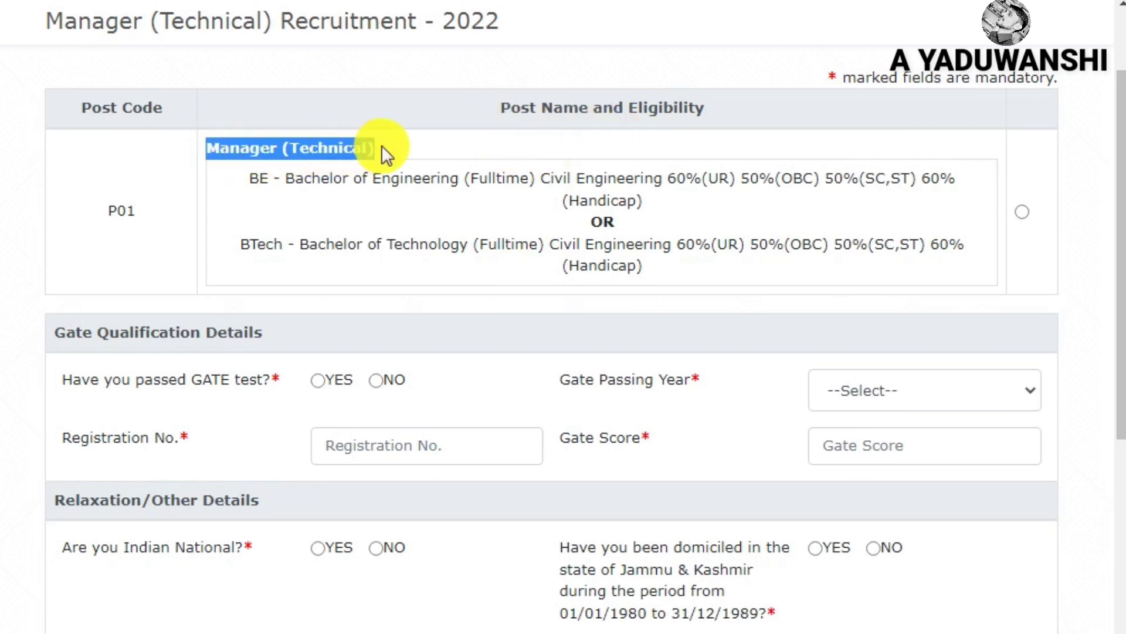
left_click(131, 224)
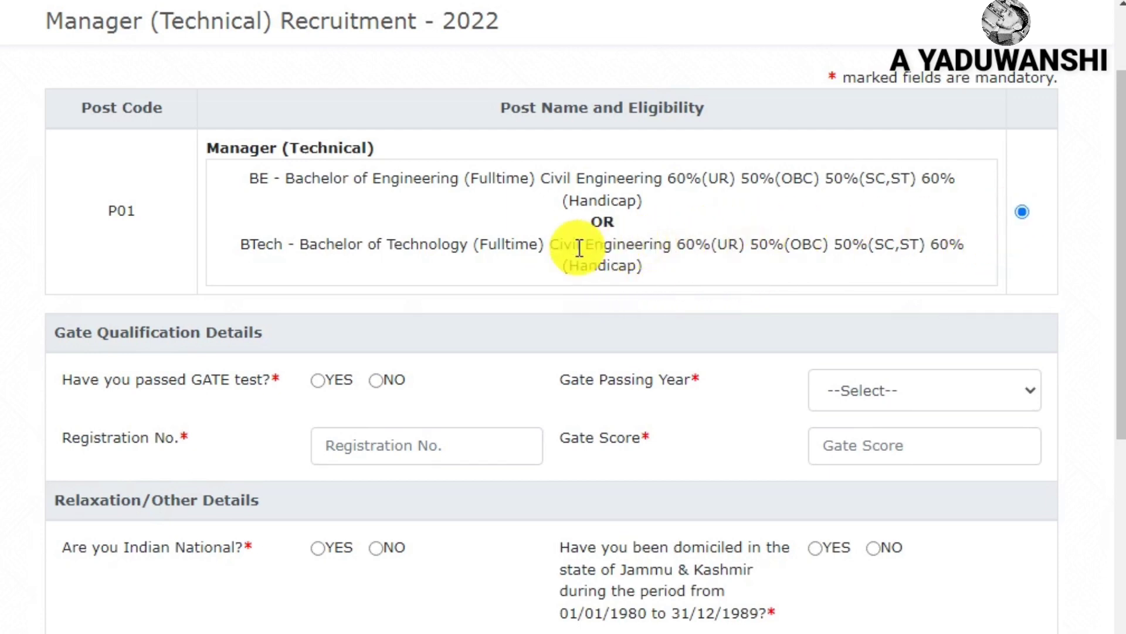
scroll(611, 244, "down", 5)
scroll(537, 248, "up", 2)
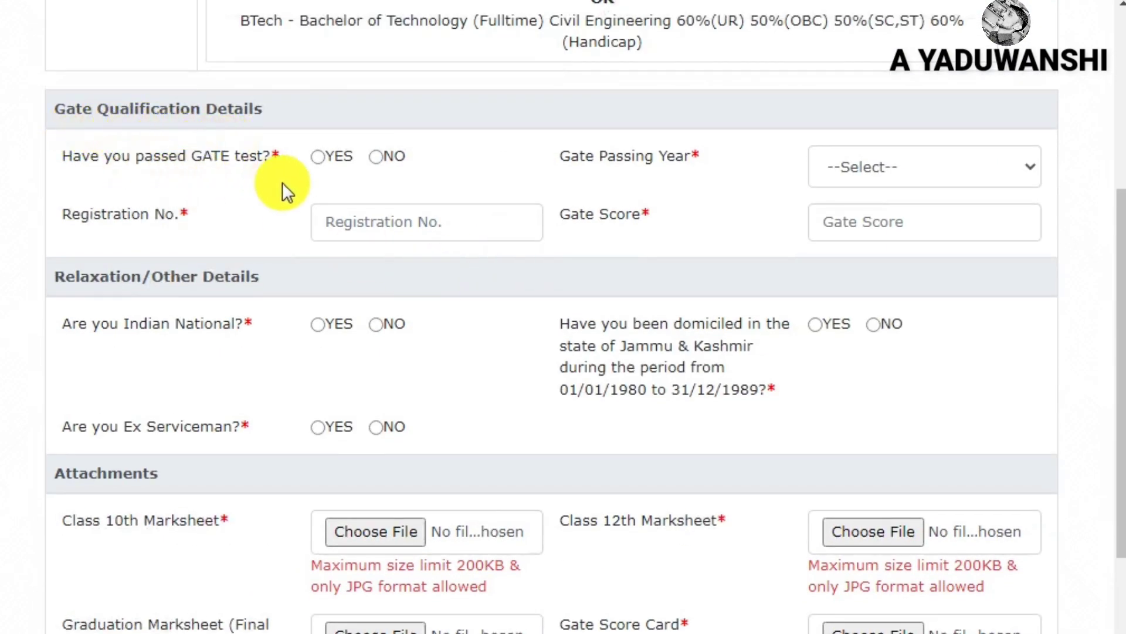
Mark GATE as passed with 2021 as the passing year, visiting the registration number and score fields
left_click(374, 157)
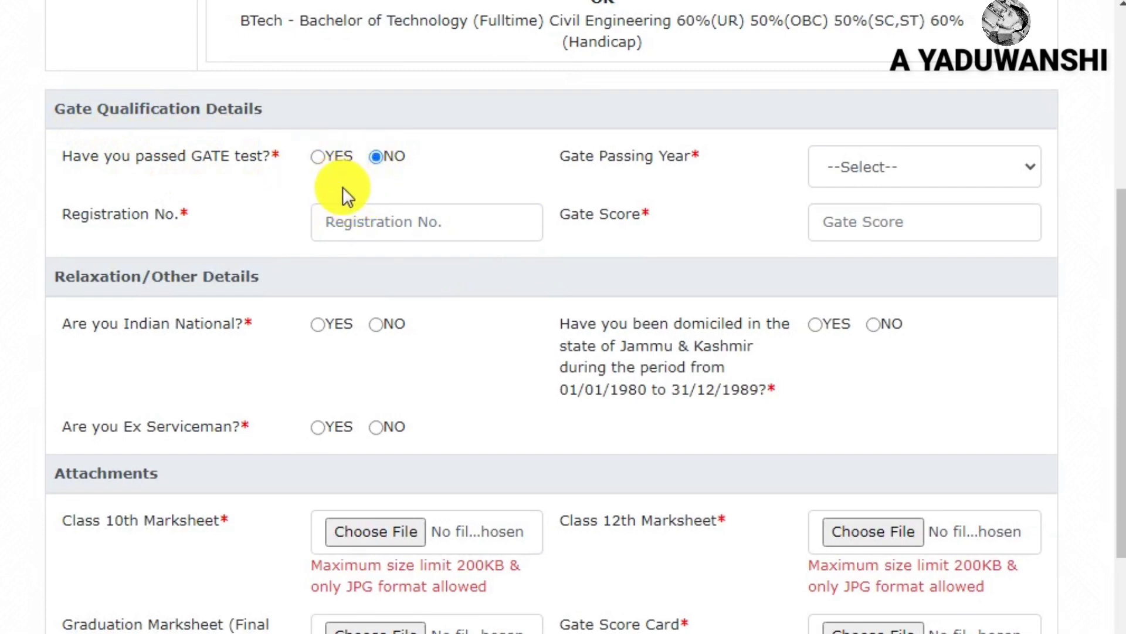
left_click(324, 159)
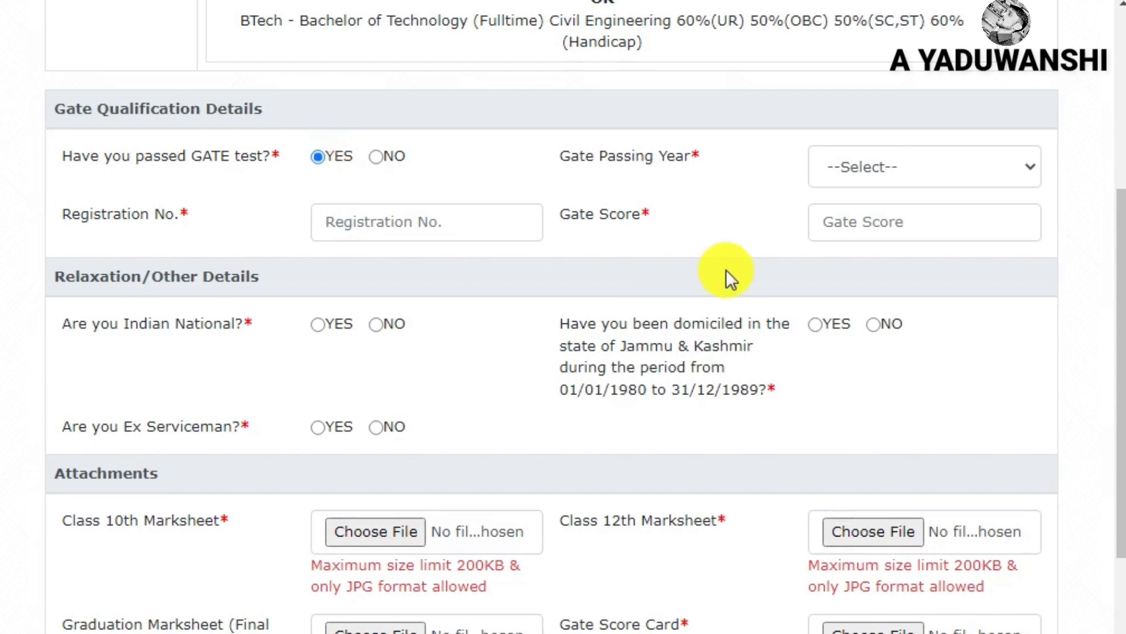
left_click(891, 170)
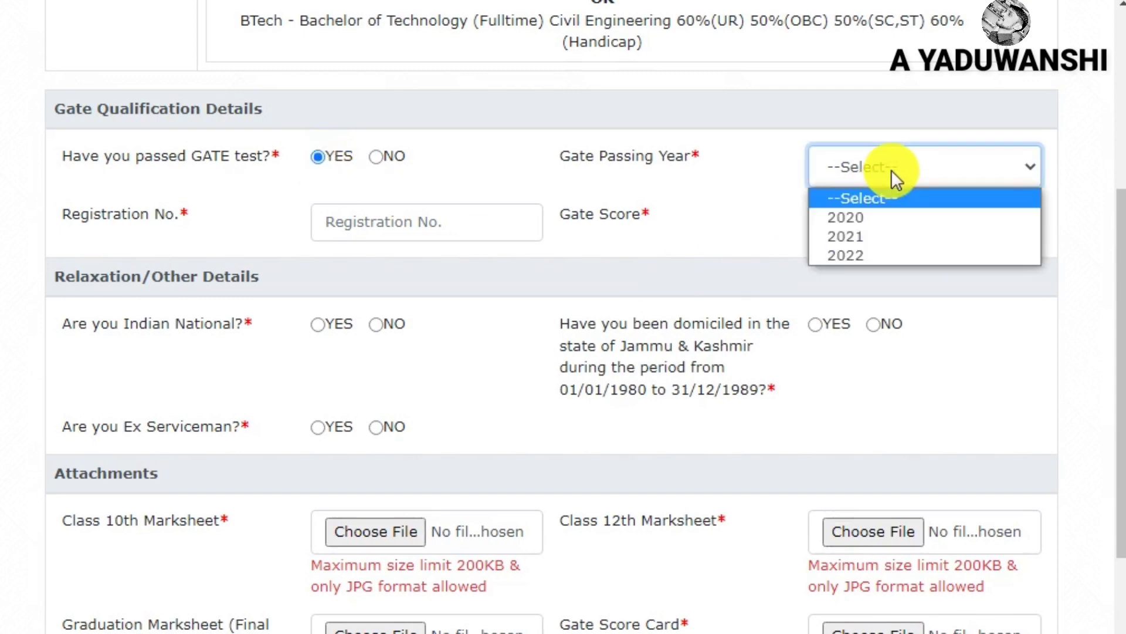
left_click(877, 243)
left_click(388, 224)
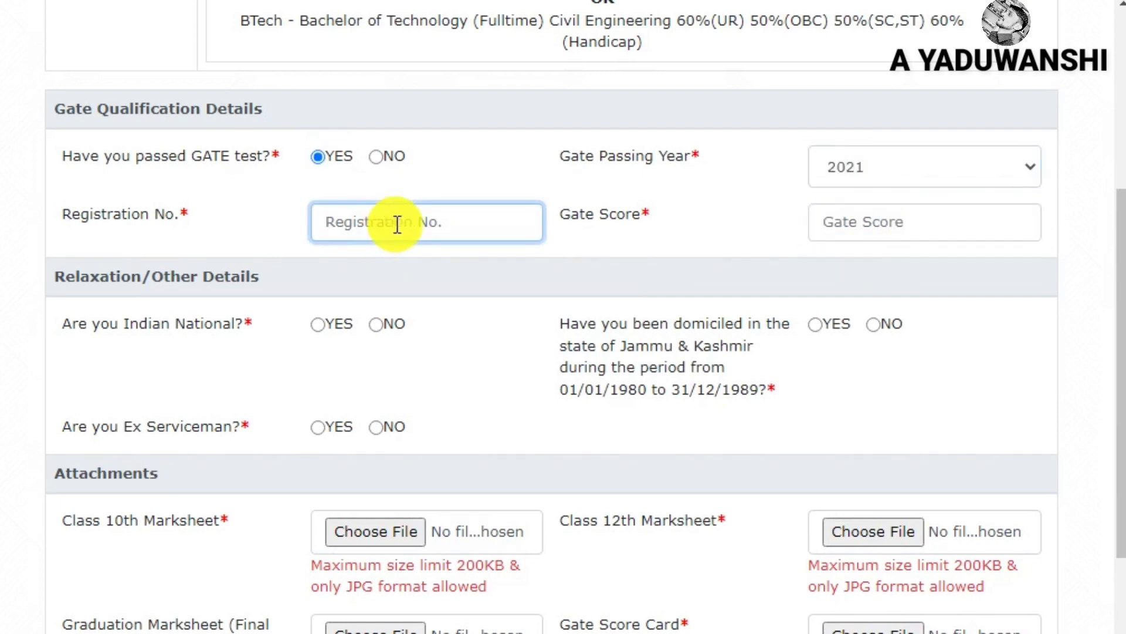
left_click(944, 226)
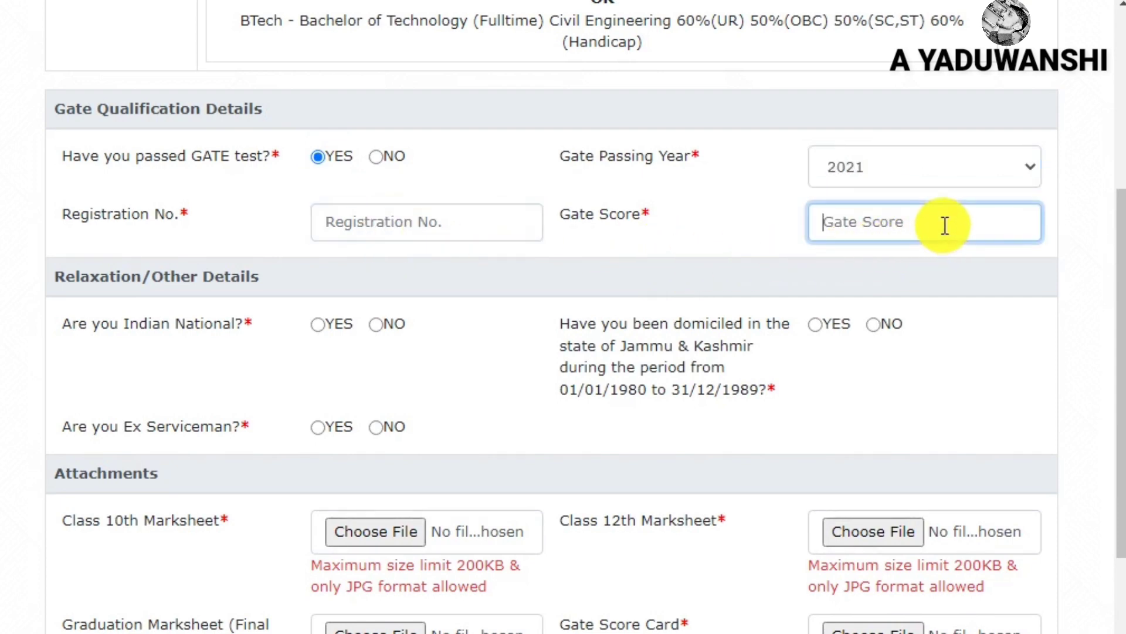
scroll(449, 245, "down", 2)
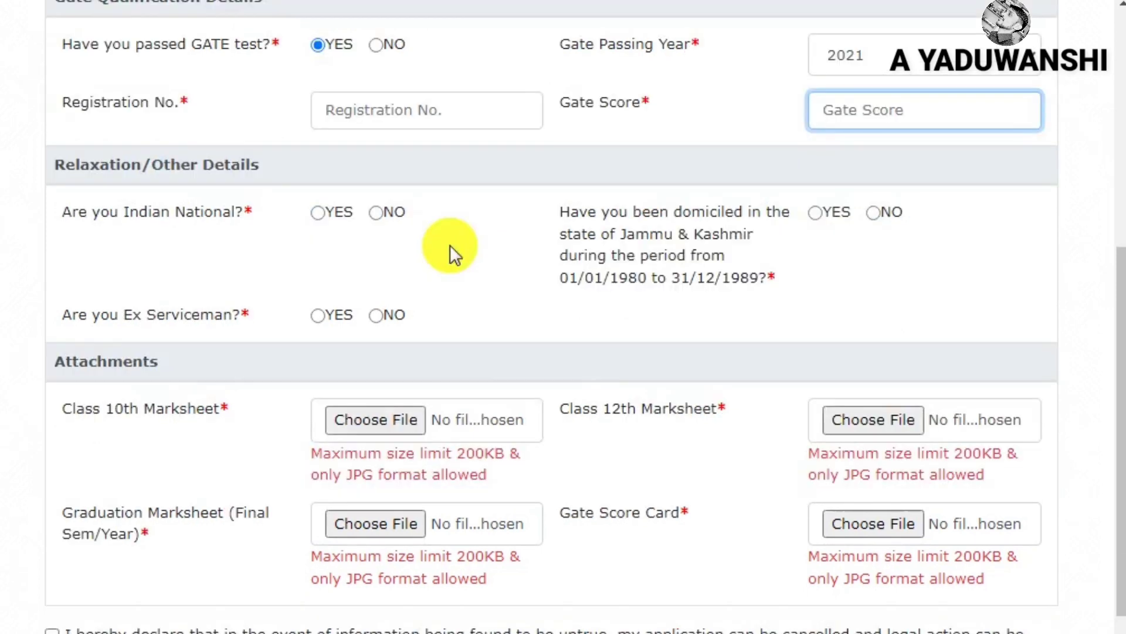
In Relaxation/Other Details, answer Indian national YES and ex-serviceman NO
left_click(61, 170)
left_click_drag(62, 170, 301, 179)
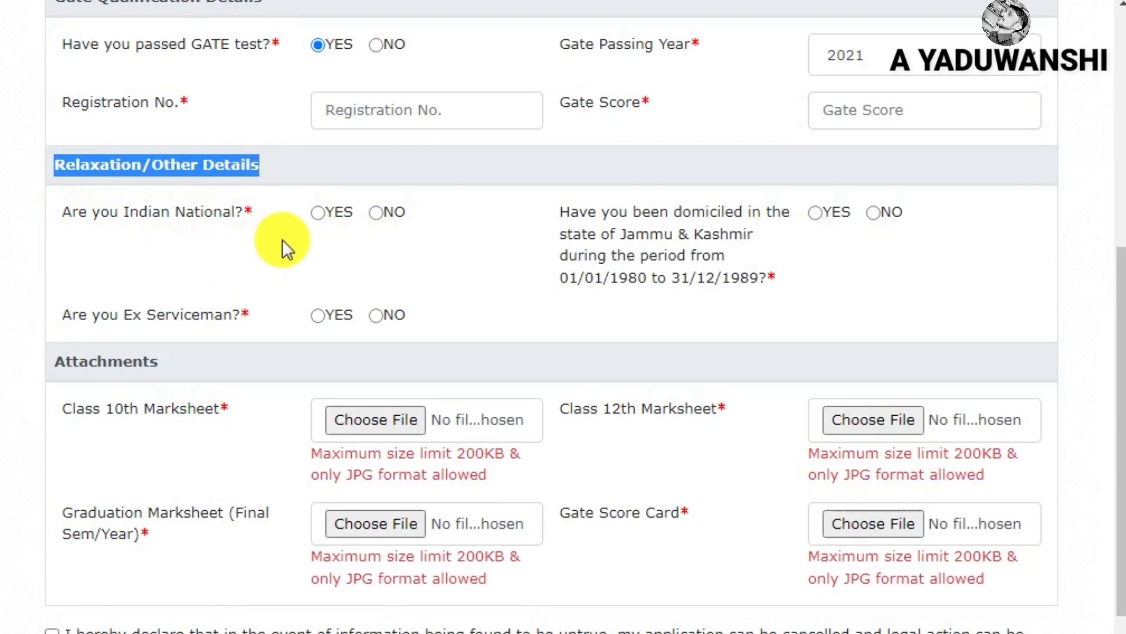
left_click(318, 213)
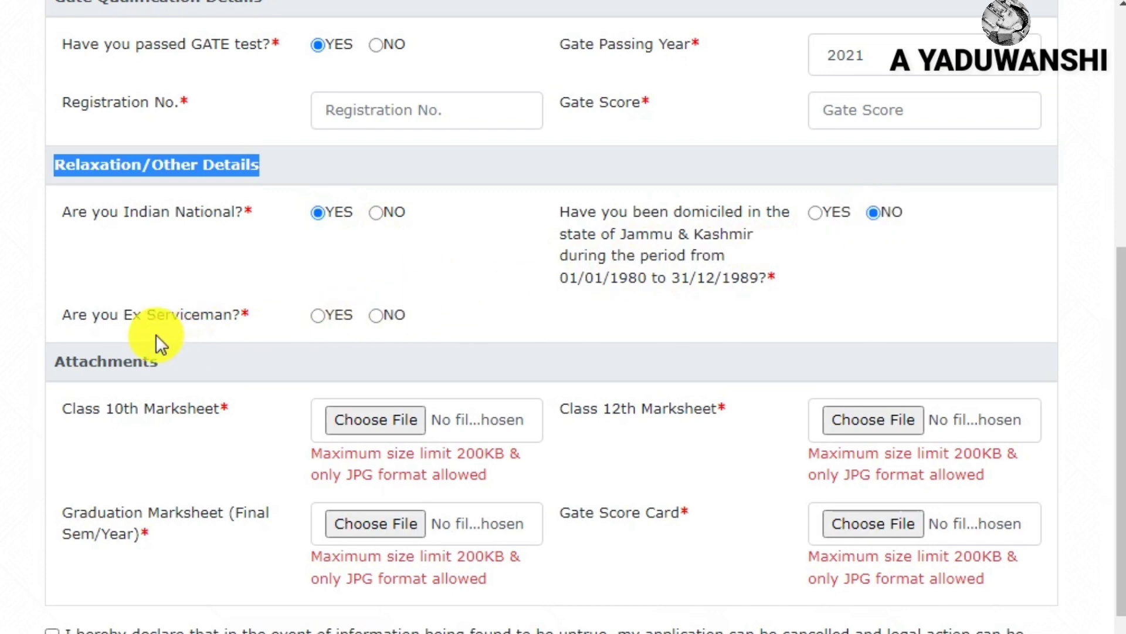
left_click(320, 318)
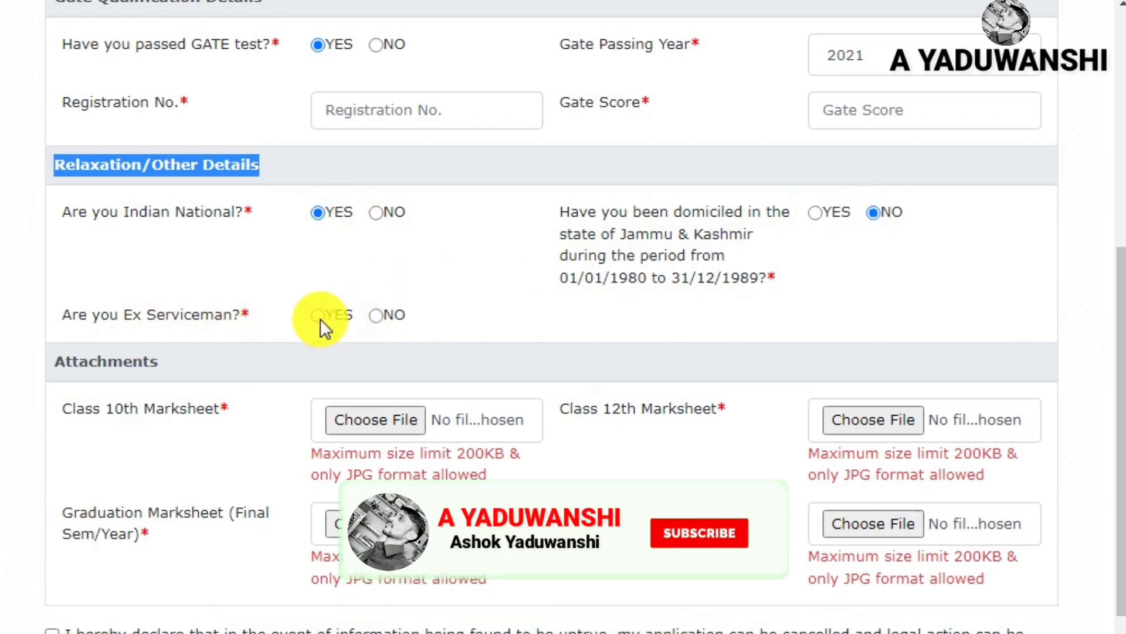
left_click(375, 316)
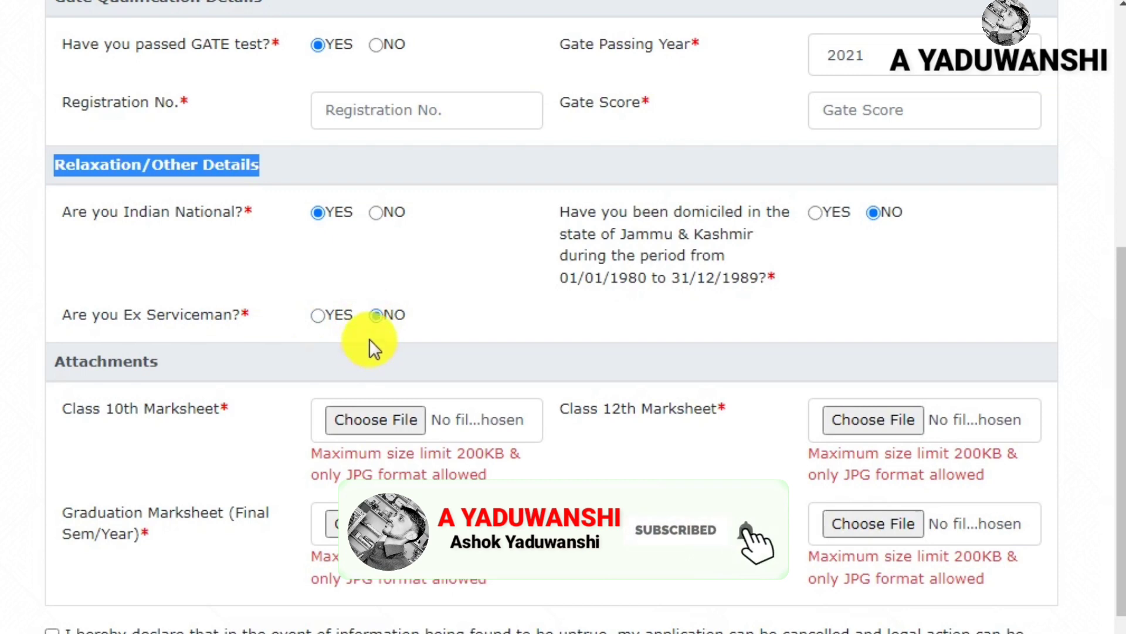
left_click(372, 215)
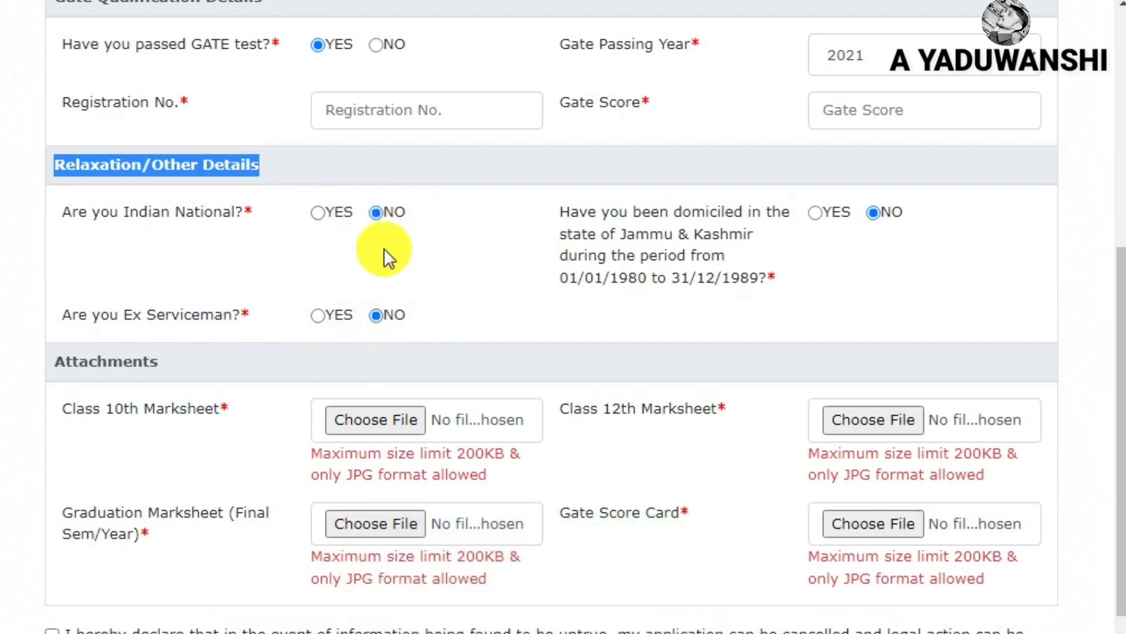
left_click(318, 211)
scroll(111, 285, "down", 2)
left_click_drag(58, 260, 213, 269)
Review the required attachments: Class 10th, Class 12th, Graduation marksheets and Gate Score Card
left_click(160, 315)
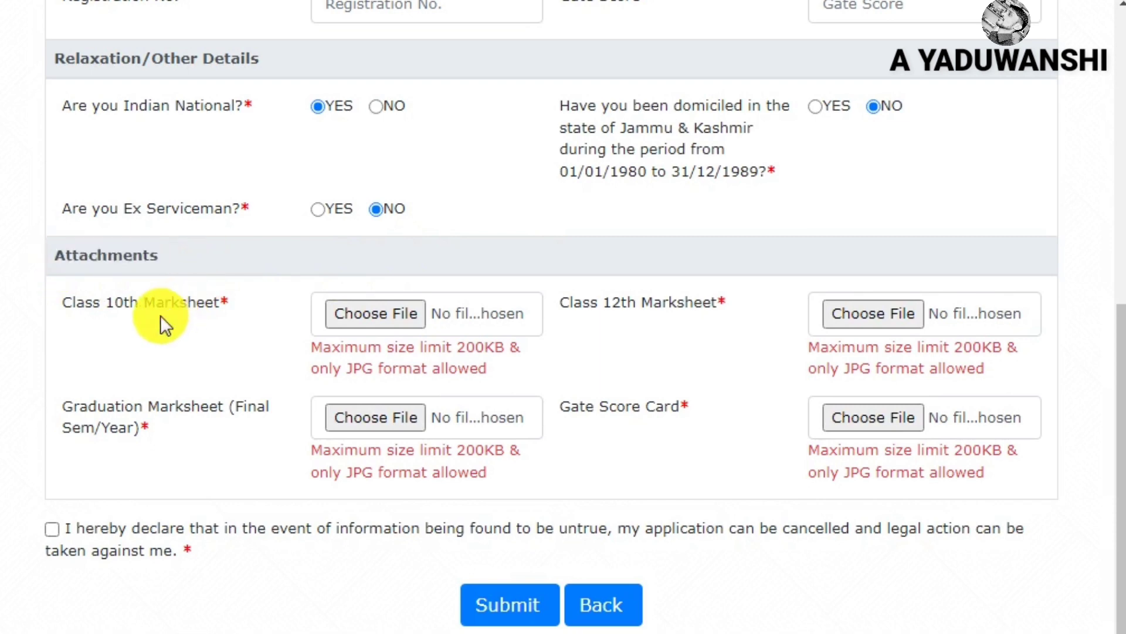
left_click_drag(73, 303, 269, 316)
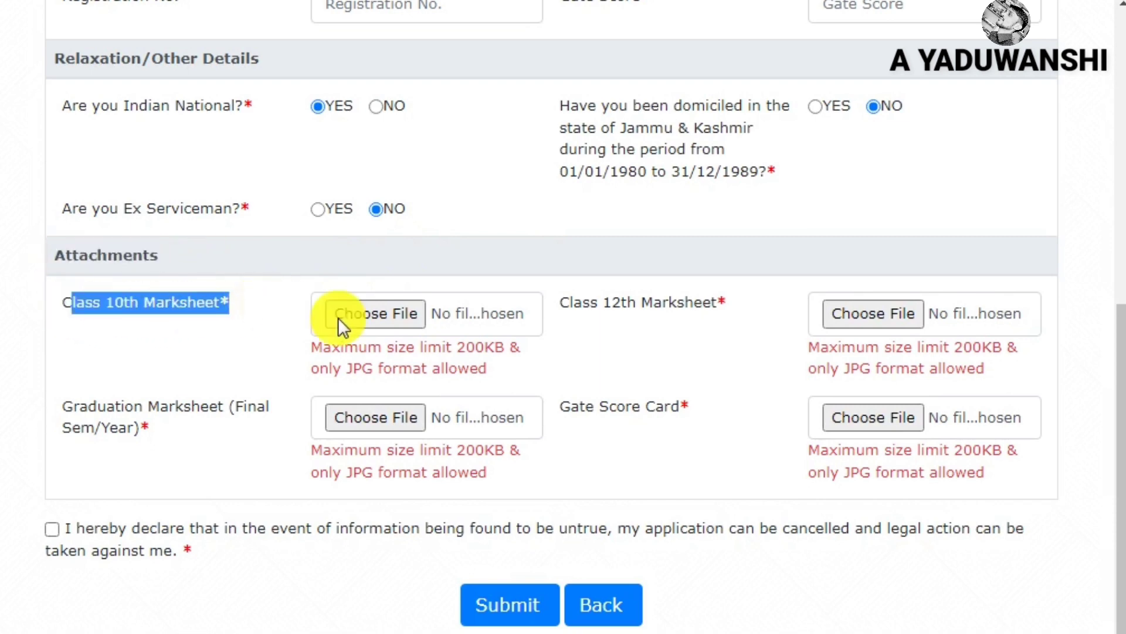
left_click_drag(652, 303, 802, 307)
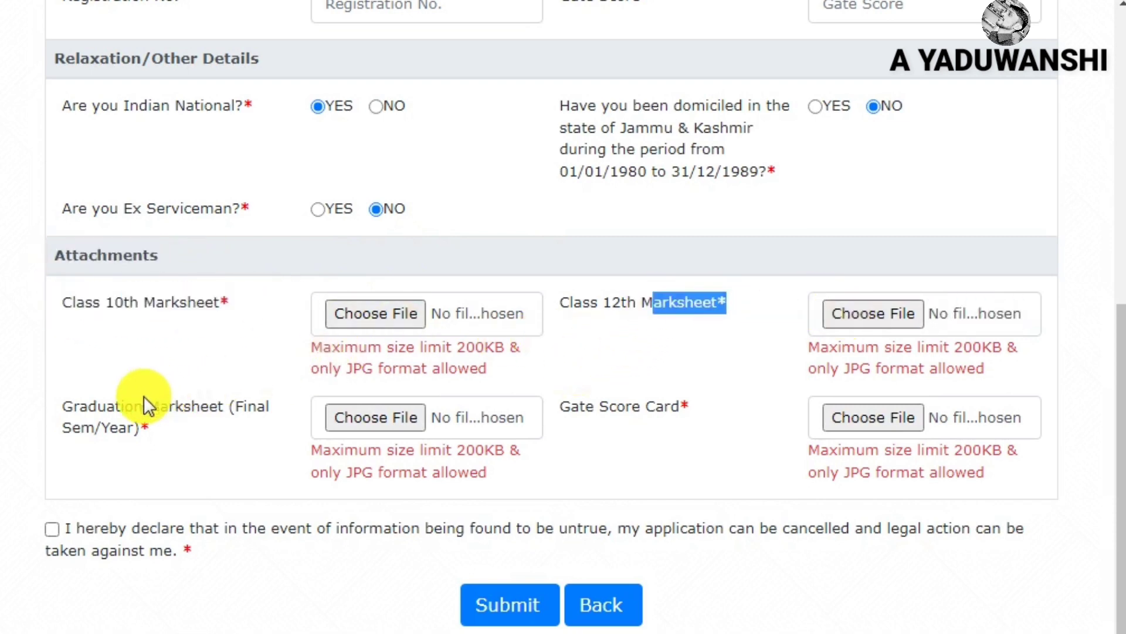
left_click_drag(75, 409, 223, 424)
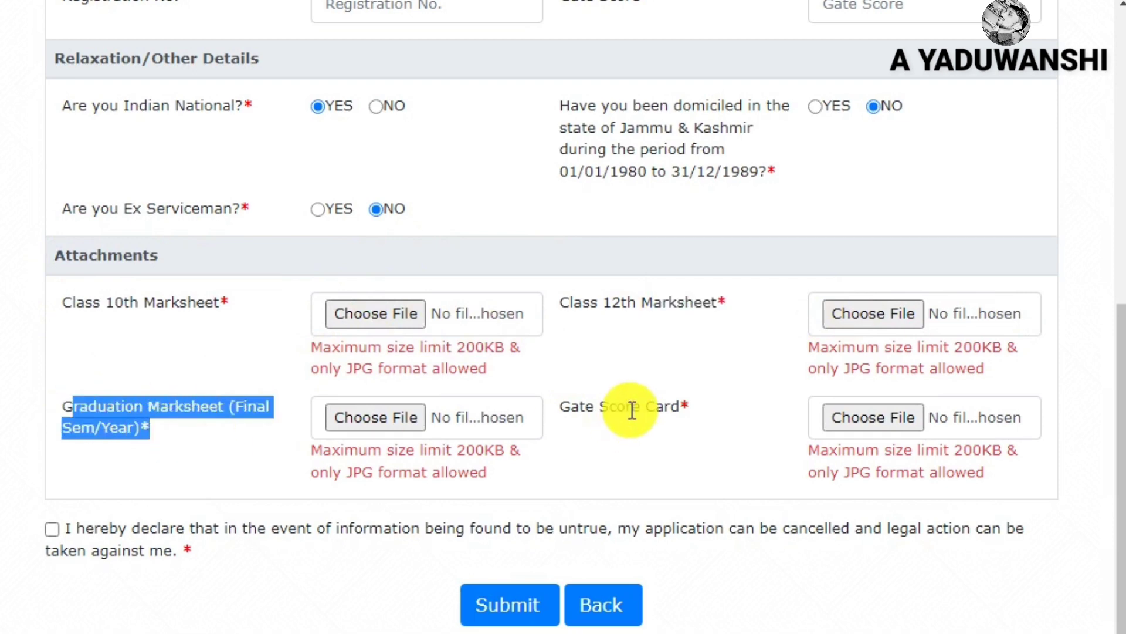
left_click_drag(581, 406, 710, 414)
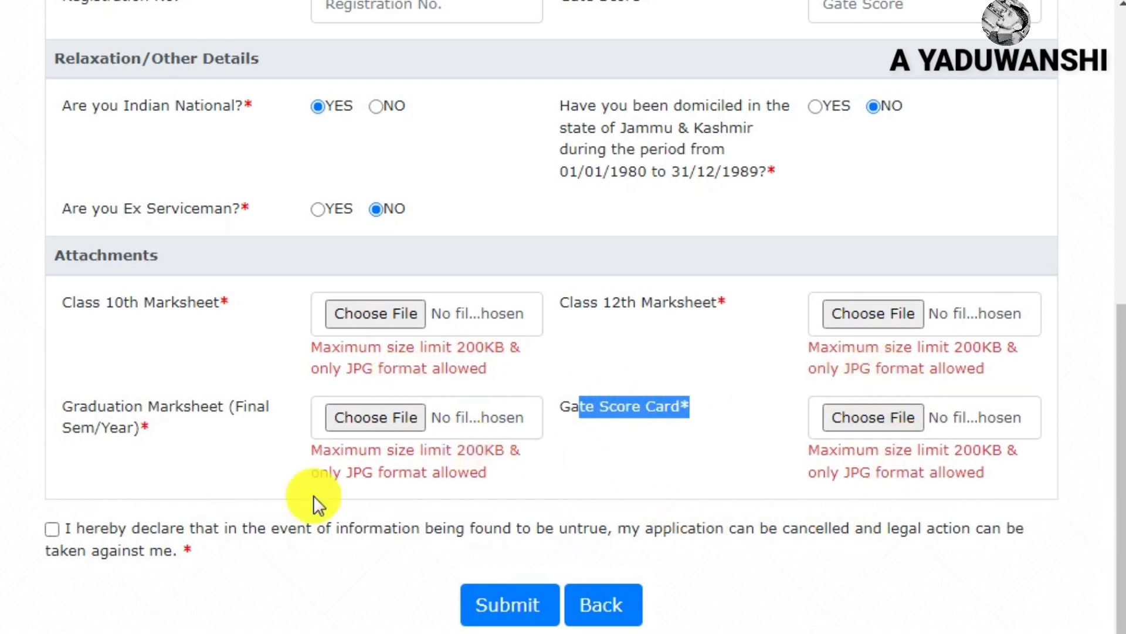
Tick the legal-responsibility declaration and submit the application form
left_click(53, 529)
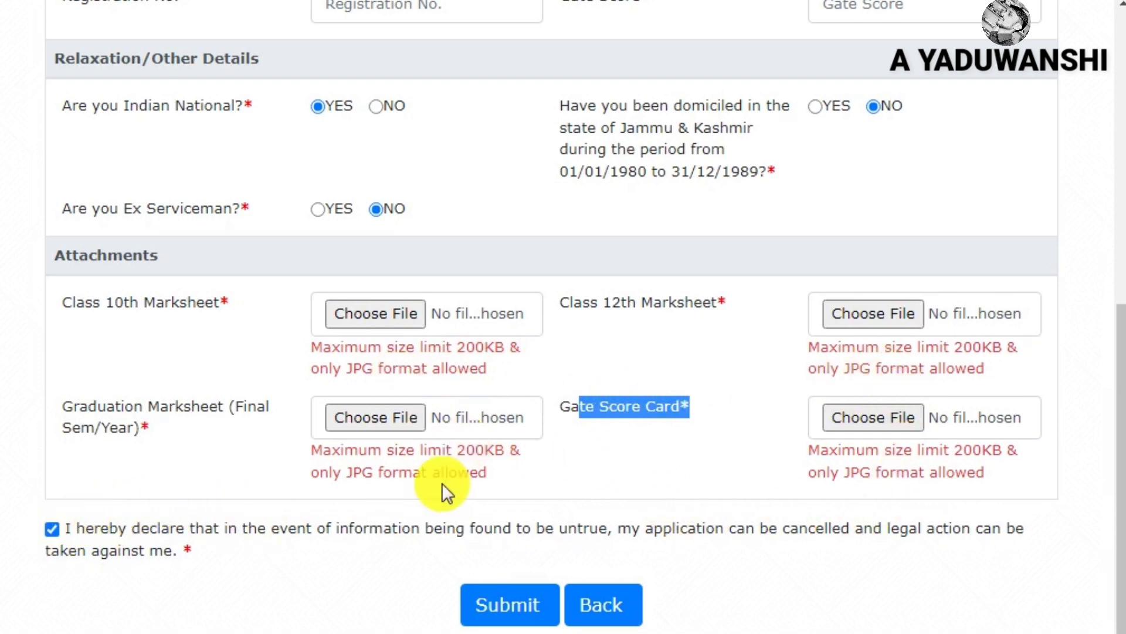
left_click(512, 610)
left_click_drag(70, 305, 311, 407)
left_click(282, 372)
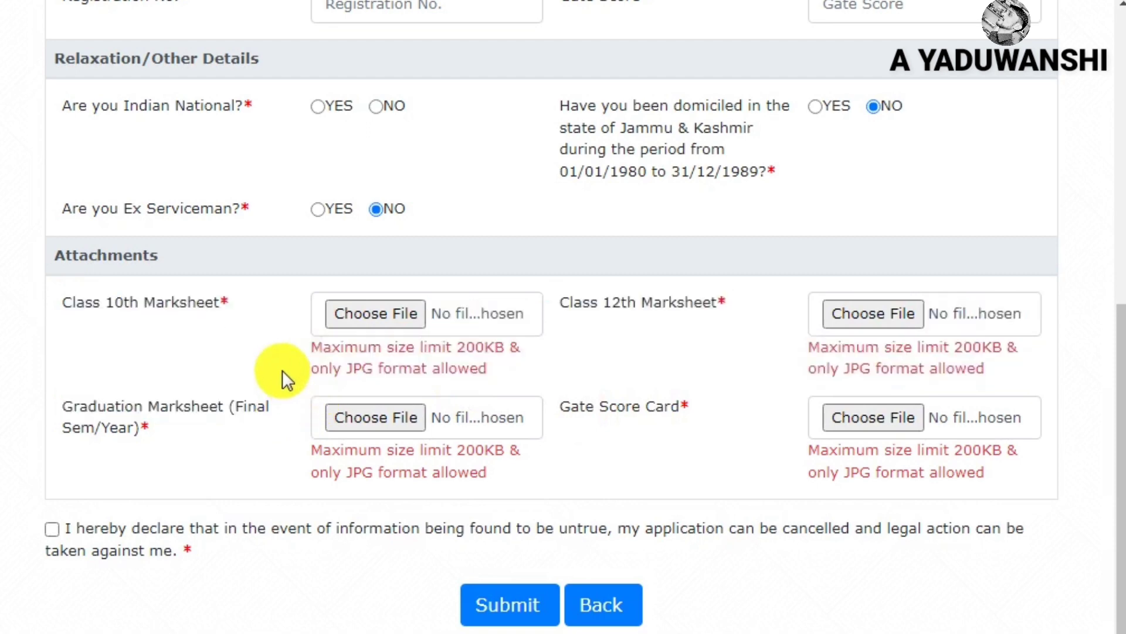